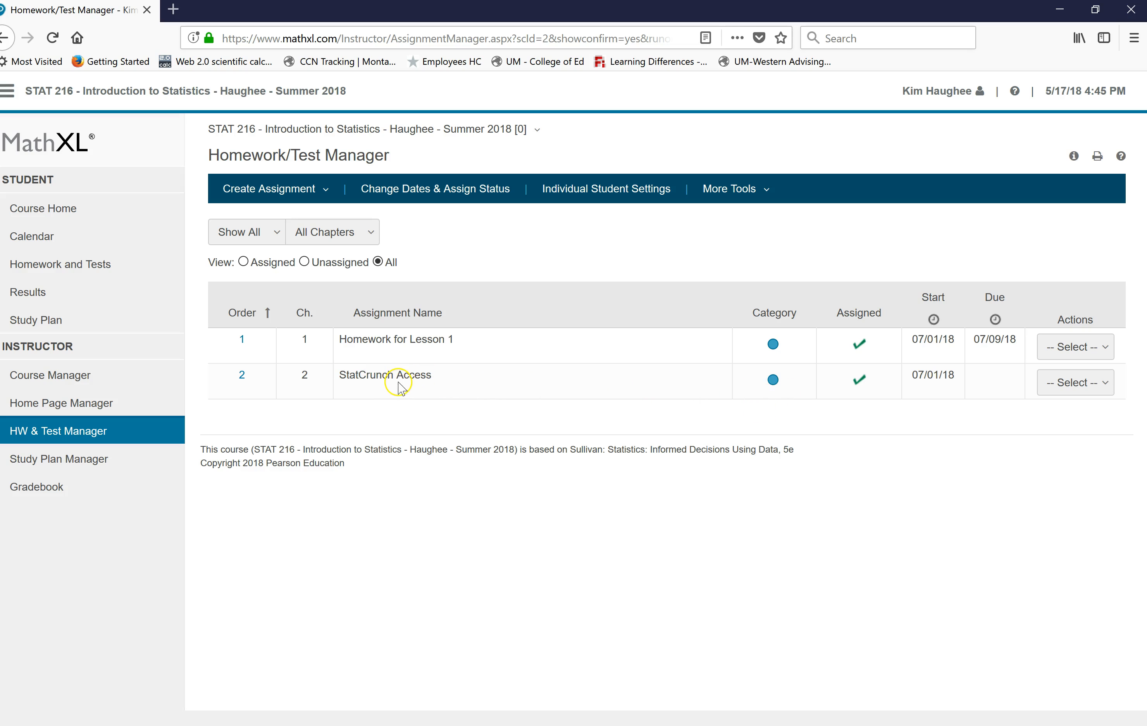
Step: Preview the StatCrunch Access assignment and launch StatCrunch from its media link
click(1060, 386)
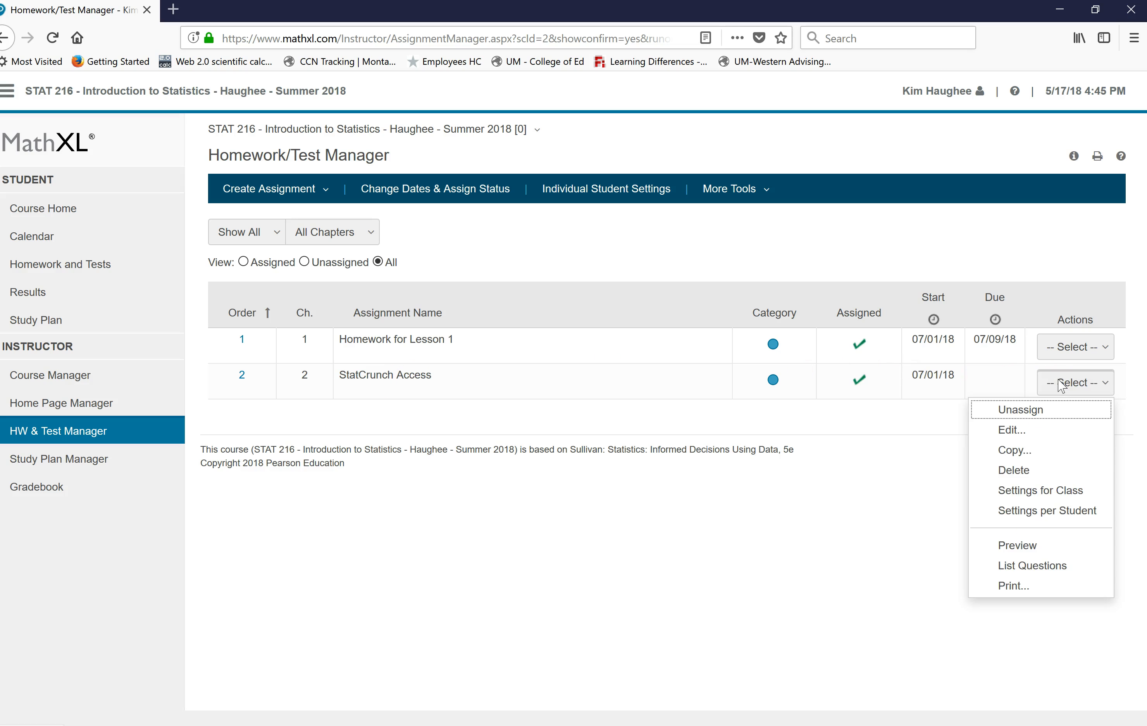
click(998, 544)
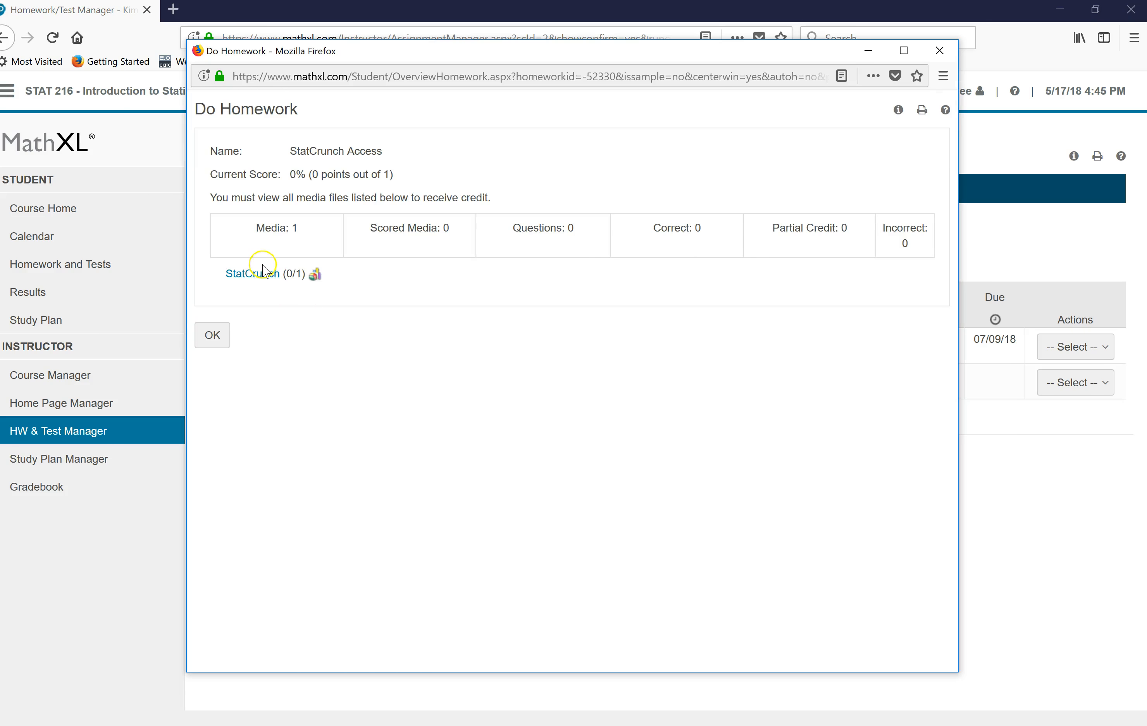
click(263, 272)
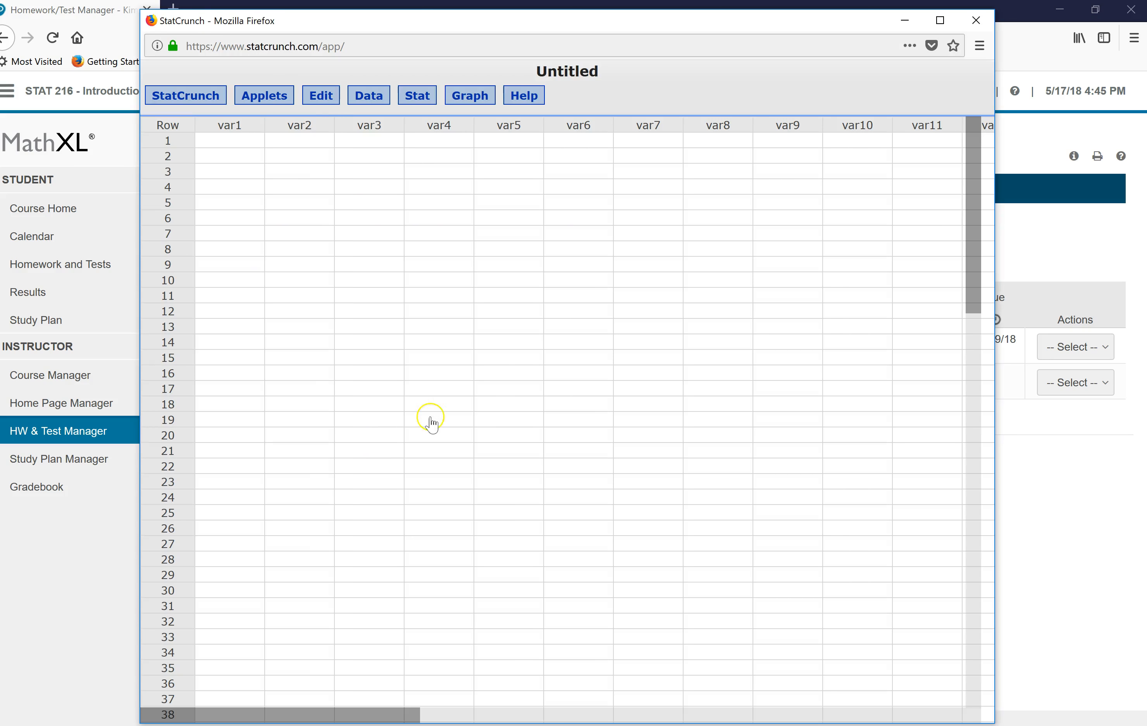
Step: Arrange the StatCrunch window side by side with the Lesson 2 Word document, hiding the MathXL window
click(1063, 14)
drag(843, 22, 983, 18)
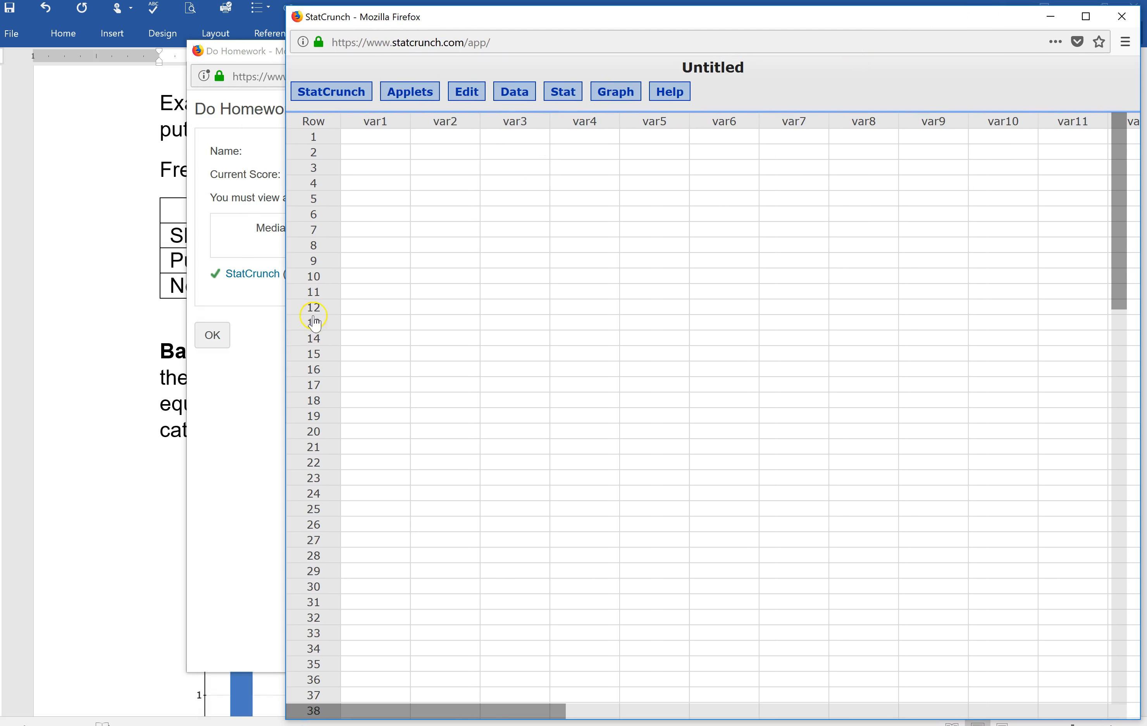
drag(284, 345, 526, 327)
click(450, 336)
click(871, 48)
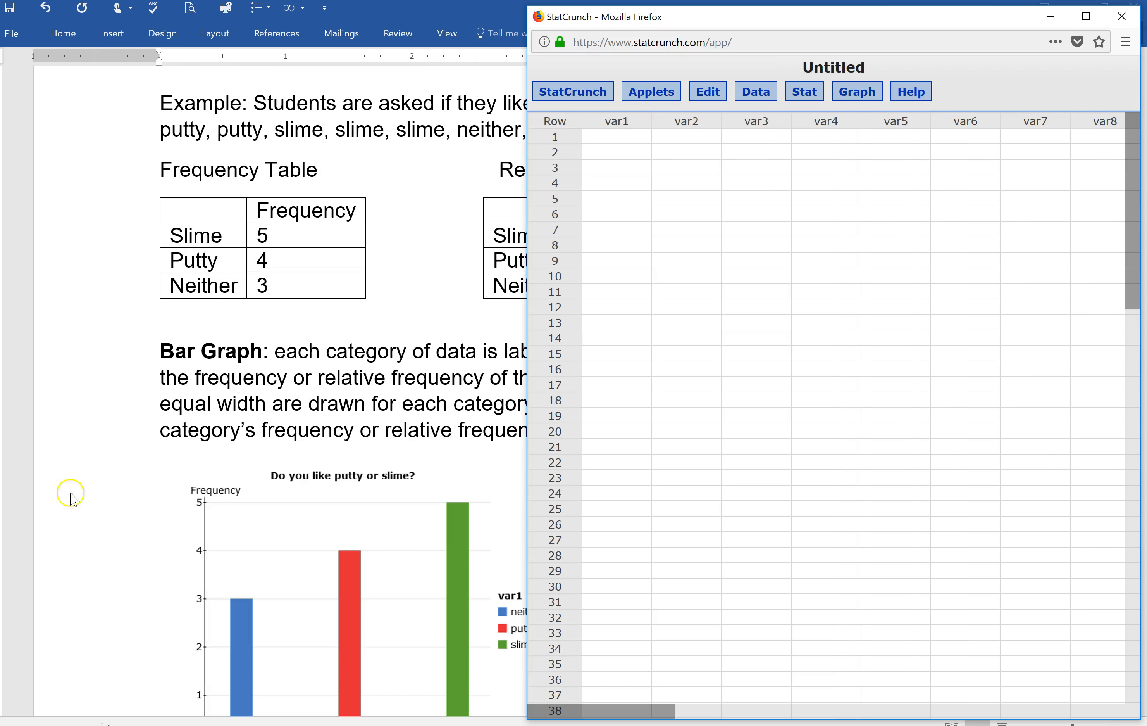
click(85, 469)
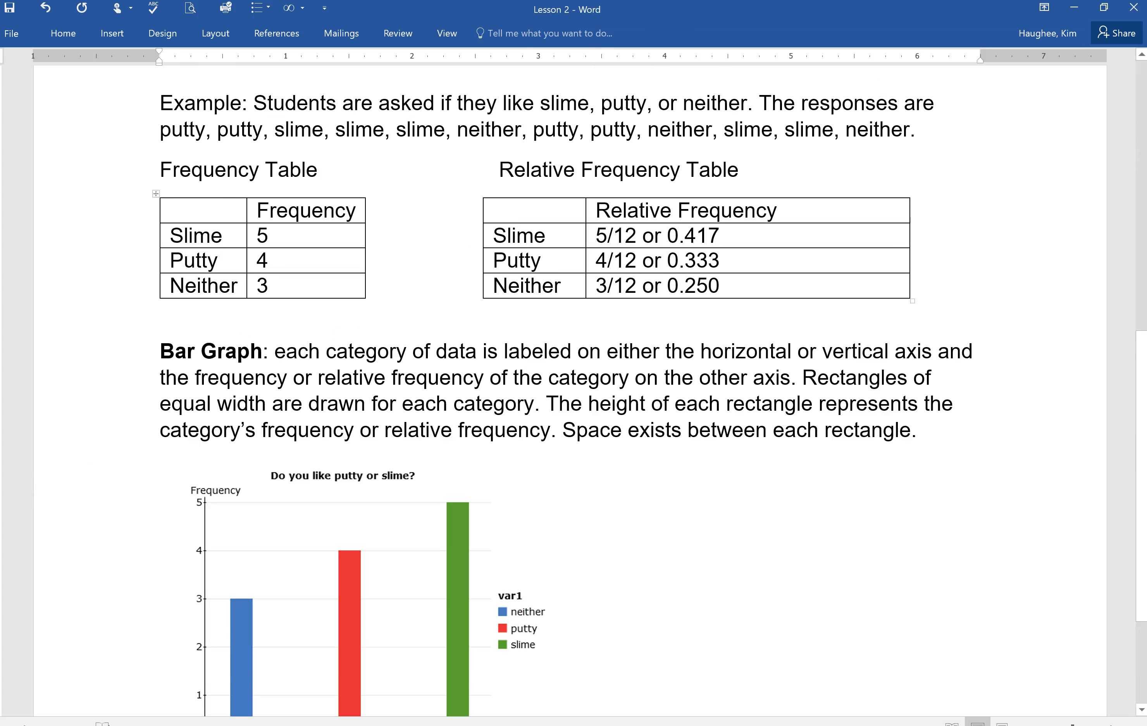
click(1107, 8)
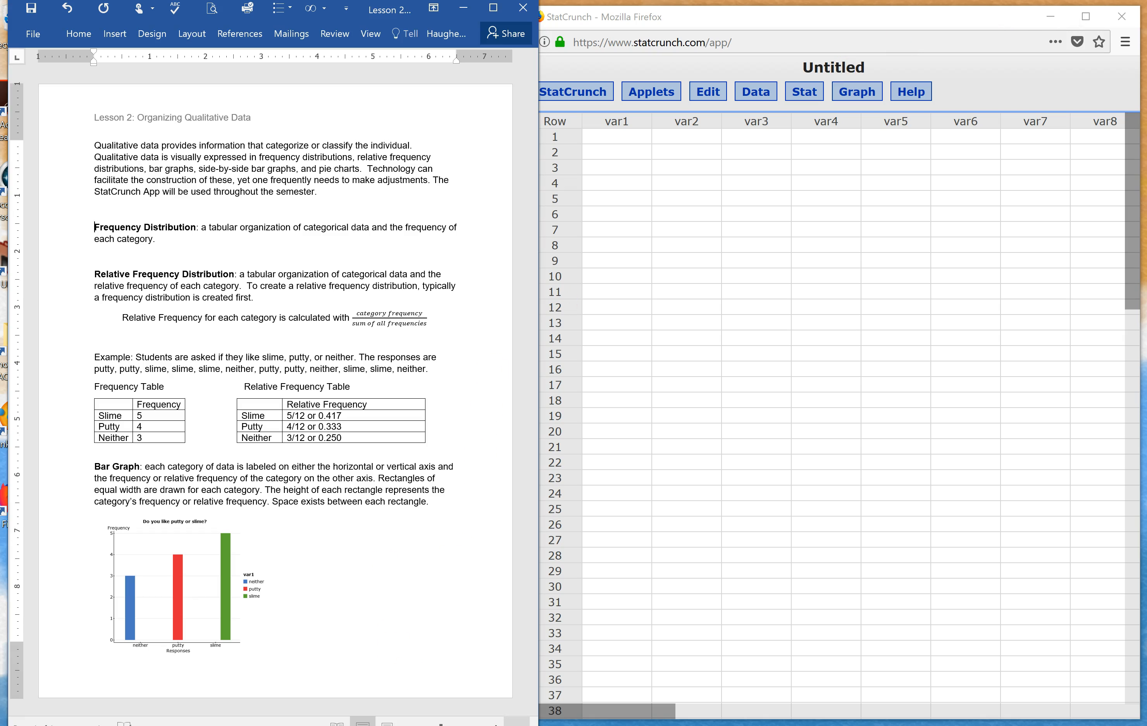
Step: Enter the responses putty, putty, slime, slime, slime in rows 1 to 5 of the var1 column
click(625, 137)
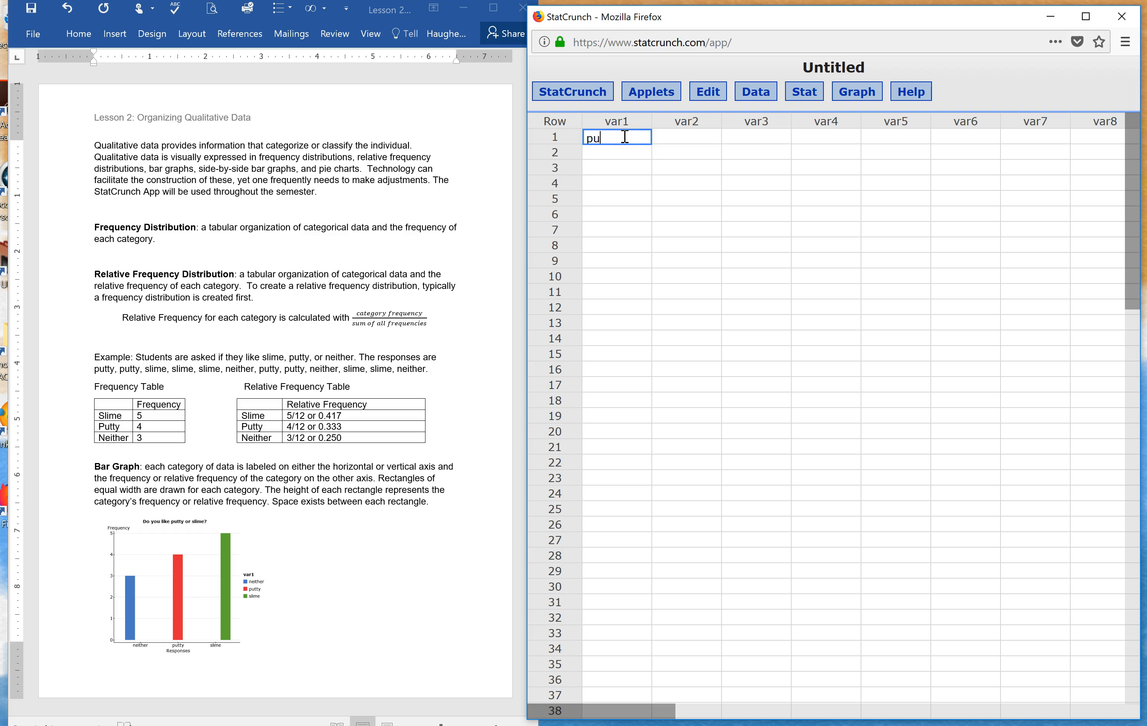
key(Return)
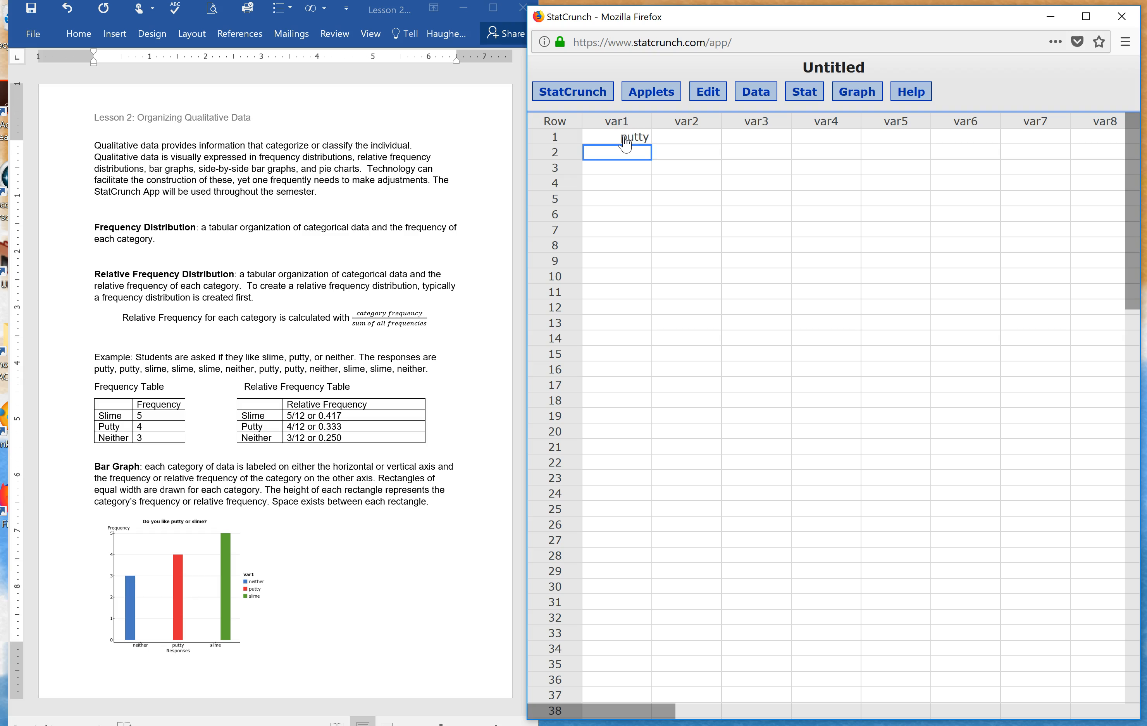
text(putty)
key(Return)
text(slime)
key(Return)
text(slime)
key(Return)
text(sli)
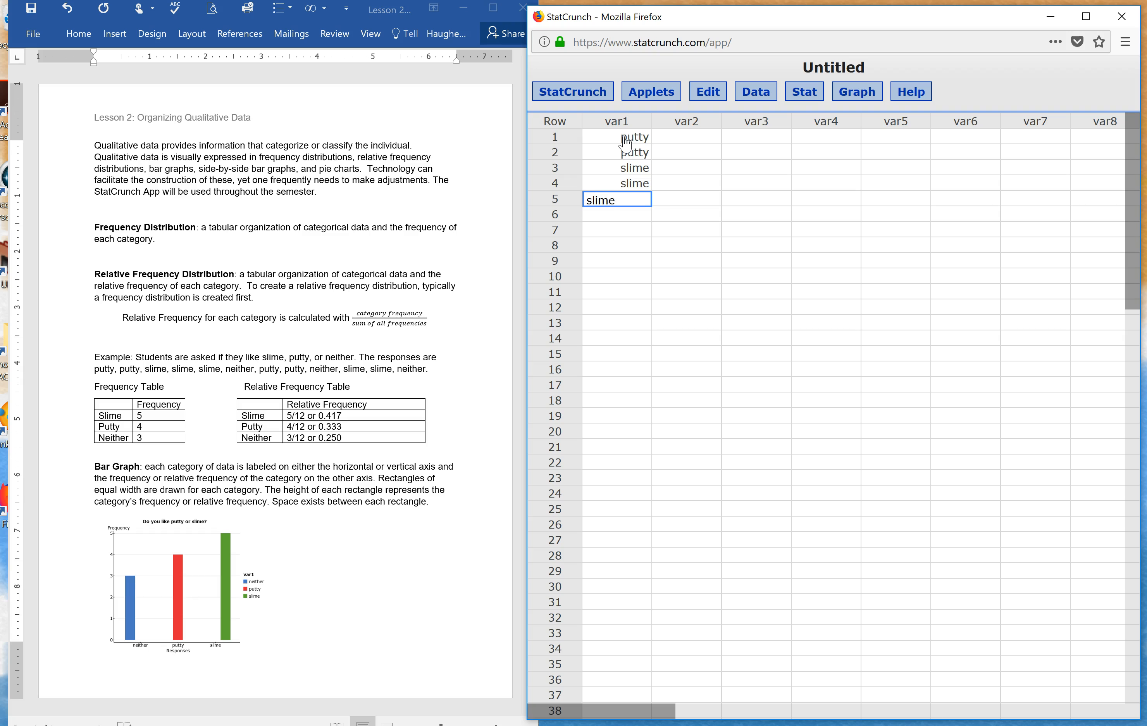
key(Return)
Step: Enter the responses neither, putty, putty, neither, slime, slime, neither in rows 6 to 12 of var1
text(neither)
key(Return)
text(putty)
key(Return)
text(putt)
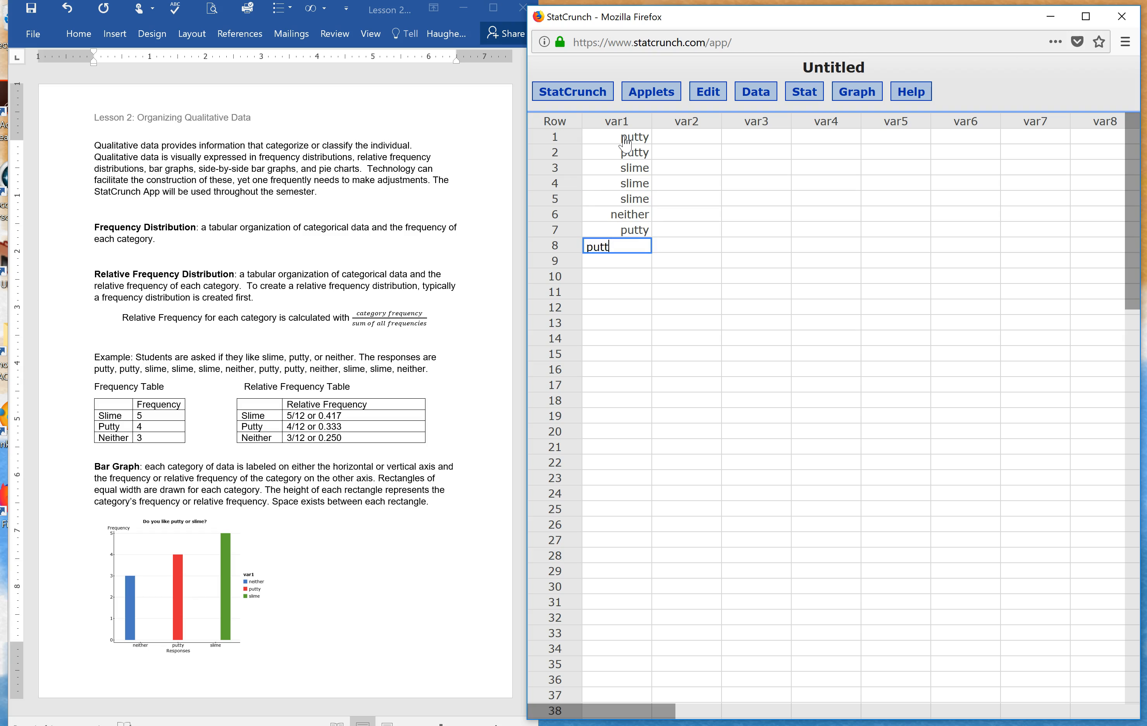
text(y)
key(Return)
key(Return)
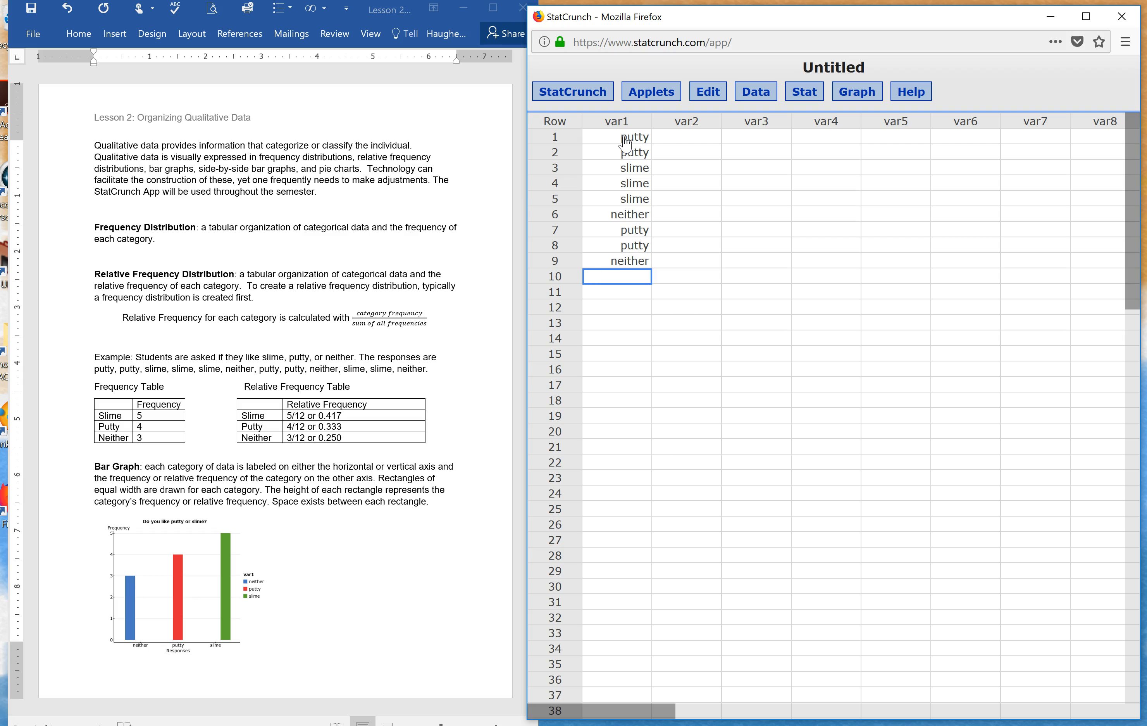
key(Return)
text(sli)
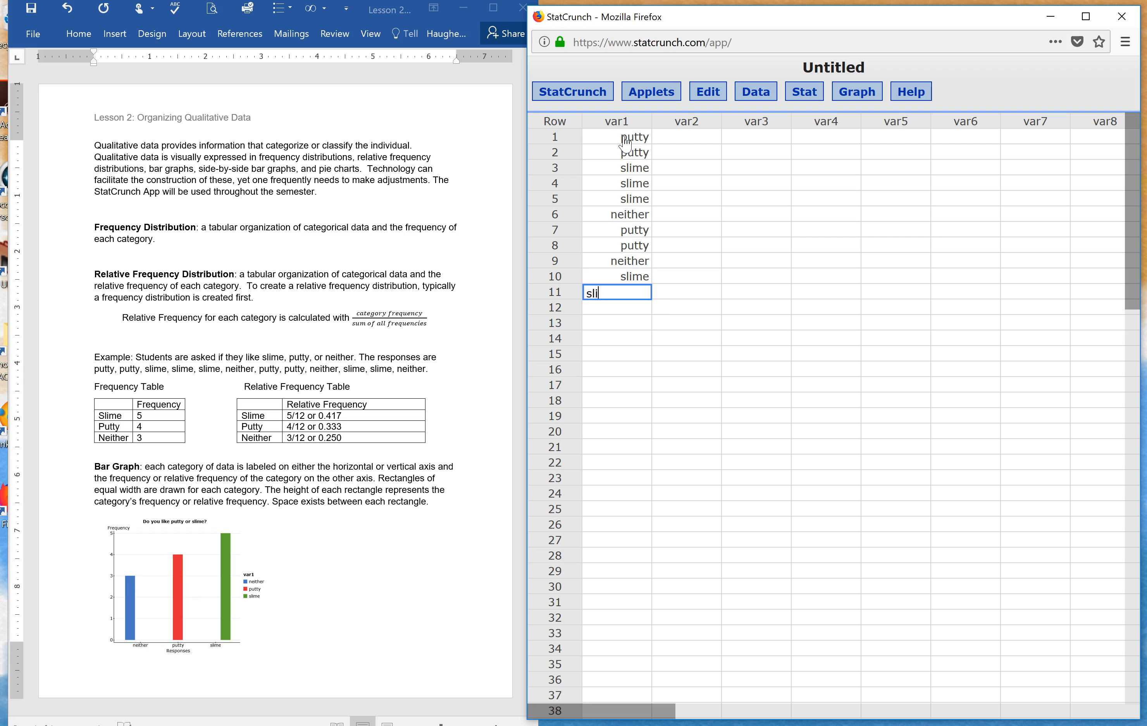
text(me)
key(Return)
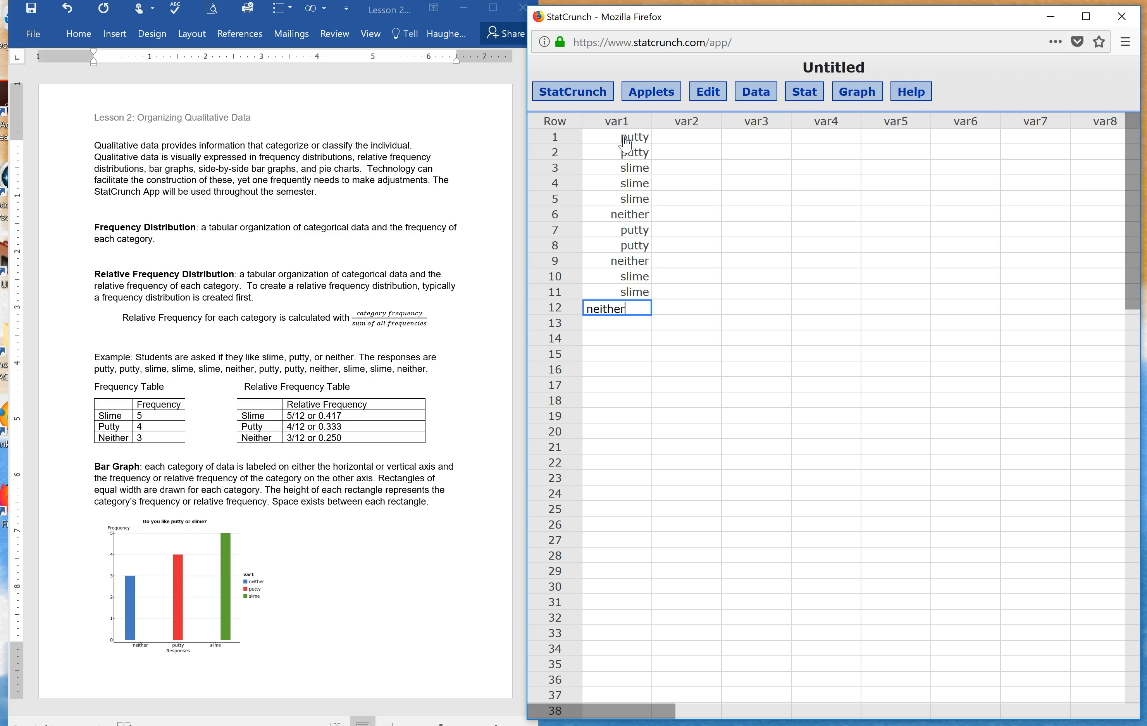
key(Return)
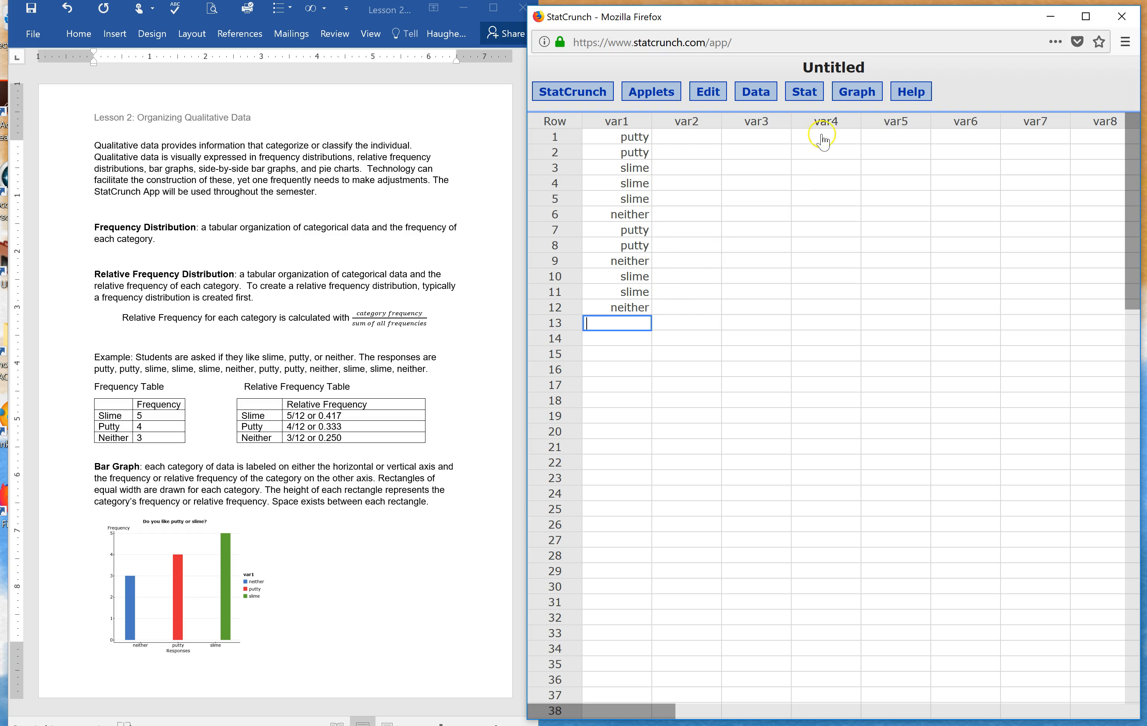
Step: Set up a bar plot with data from the var1 column, using the Relative Frequency type
click(859, 93)
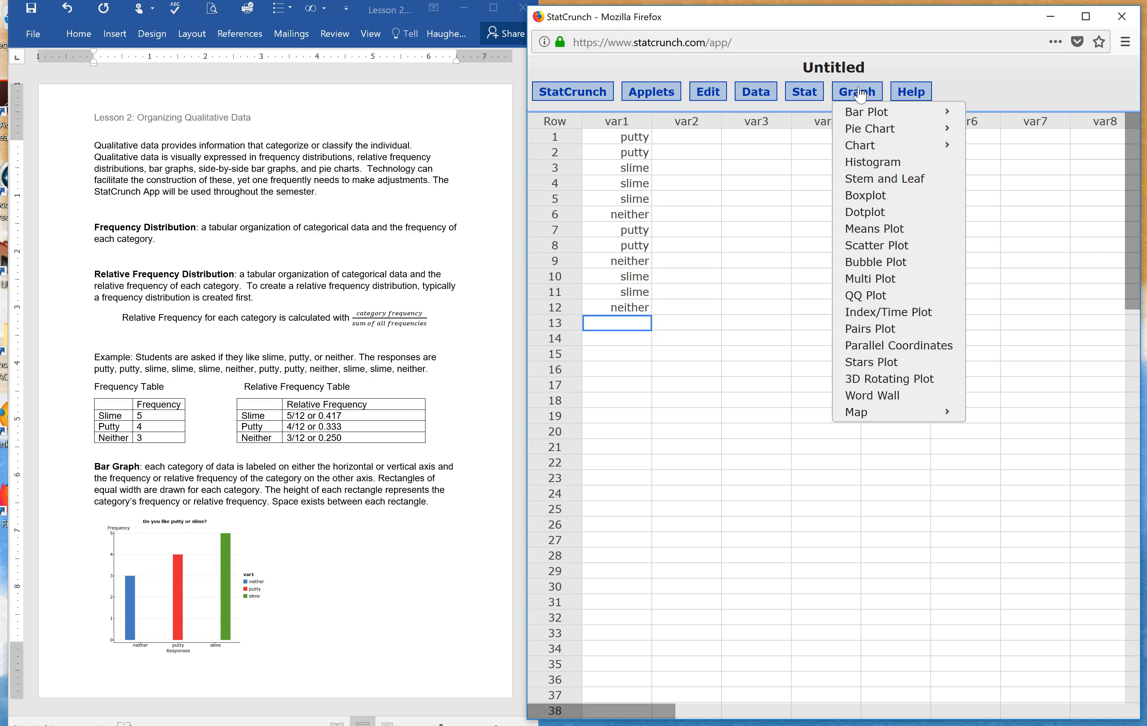
click(866, 115)
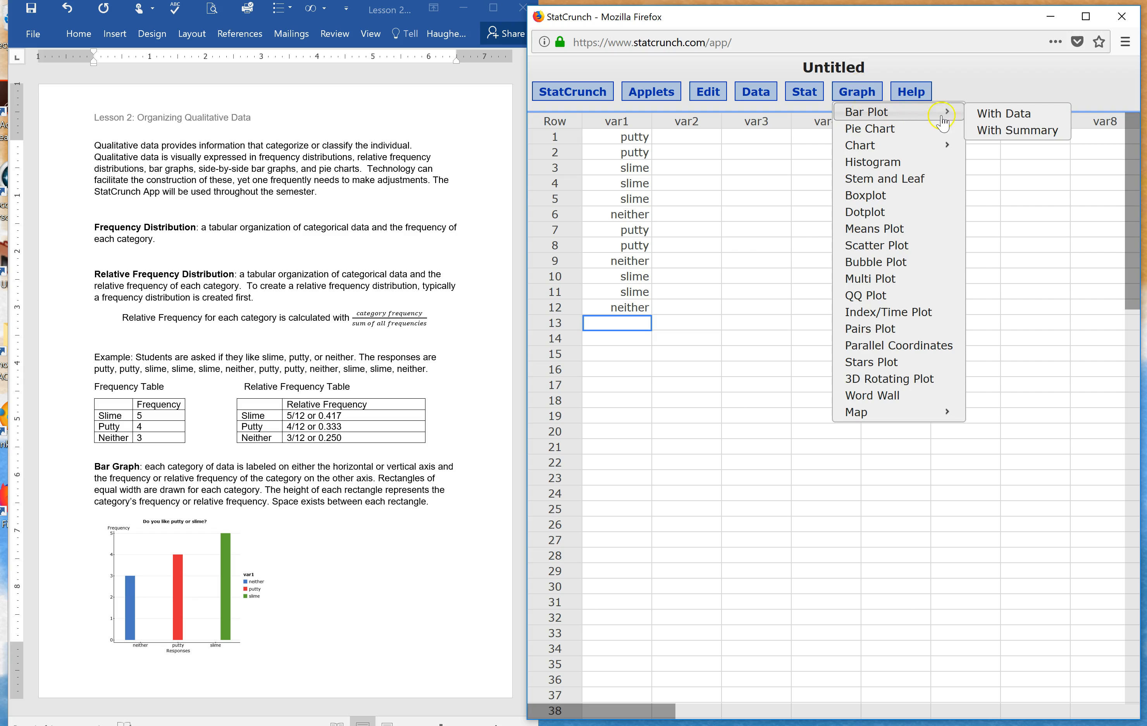
click(986, 114)
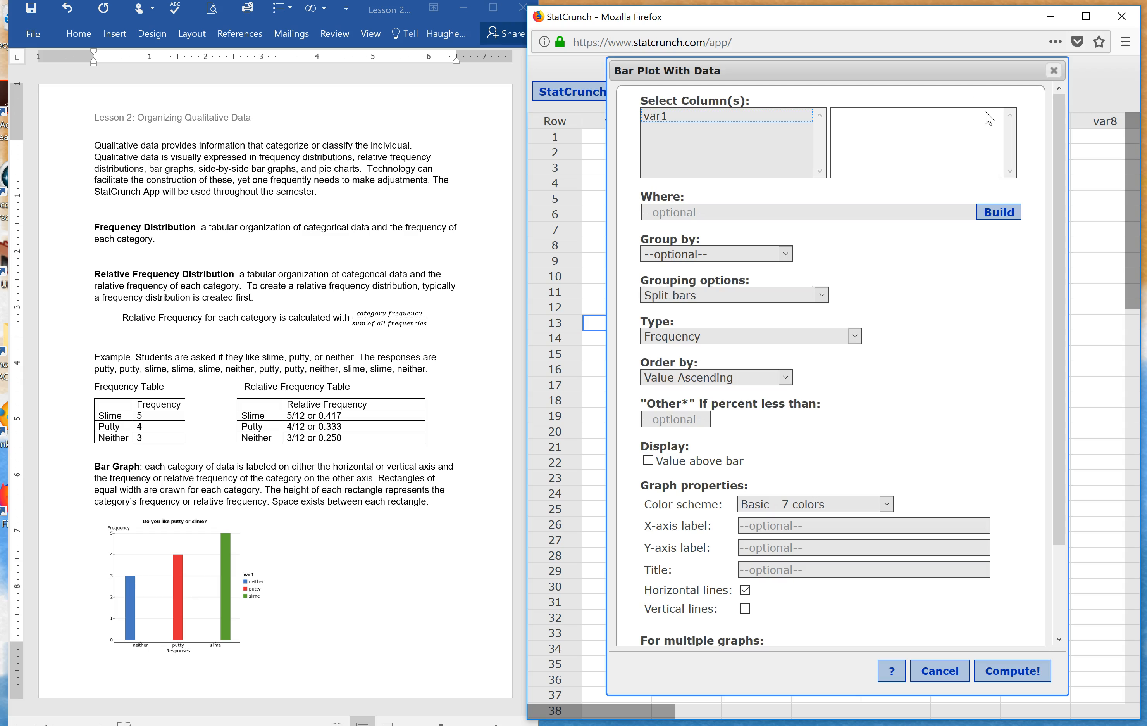
click(660, 118)
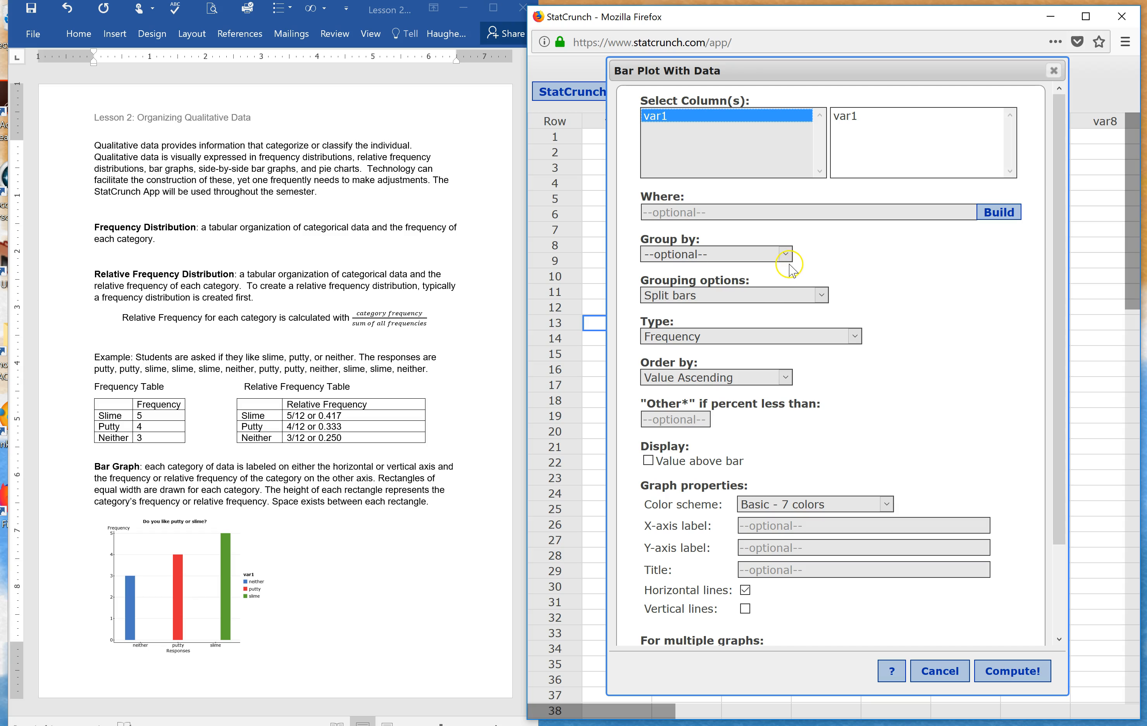
click(739, 346)
click(726, 377)
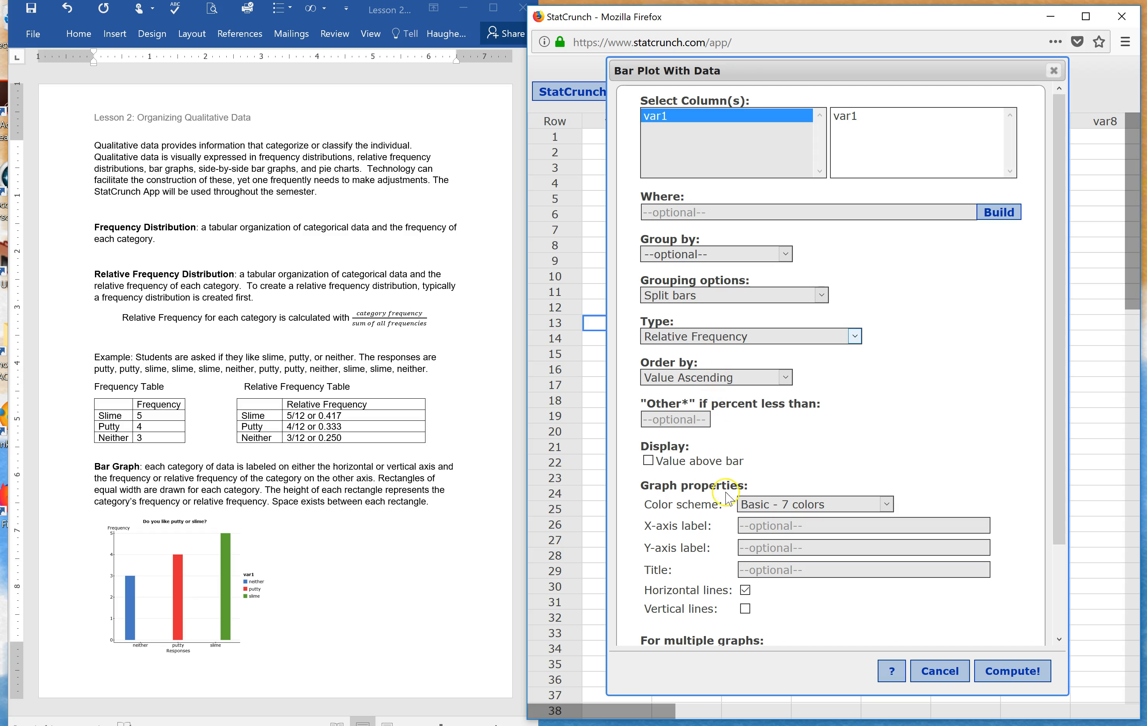
Step: Label the bar plot's X-axis "Responses" and title the graph "Do you like putty or slime"
click(778, 512)
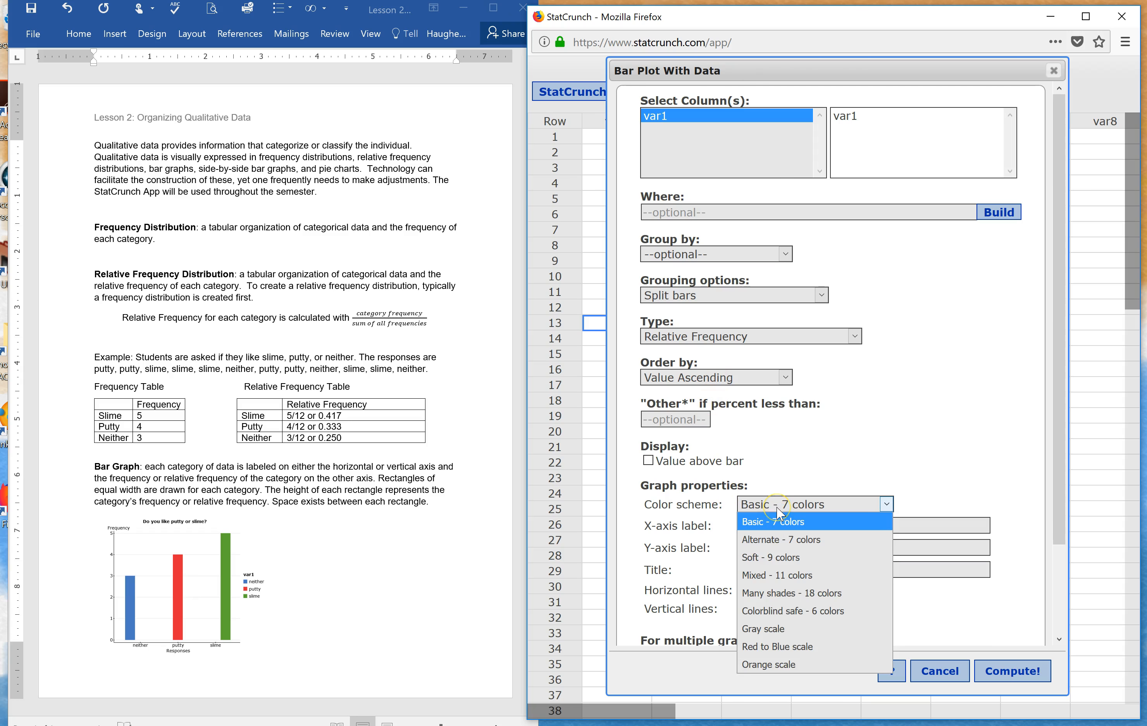
click(777, 509)
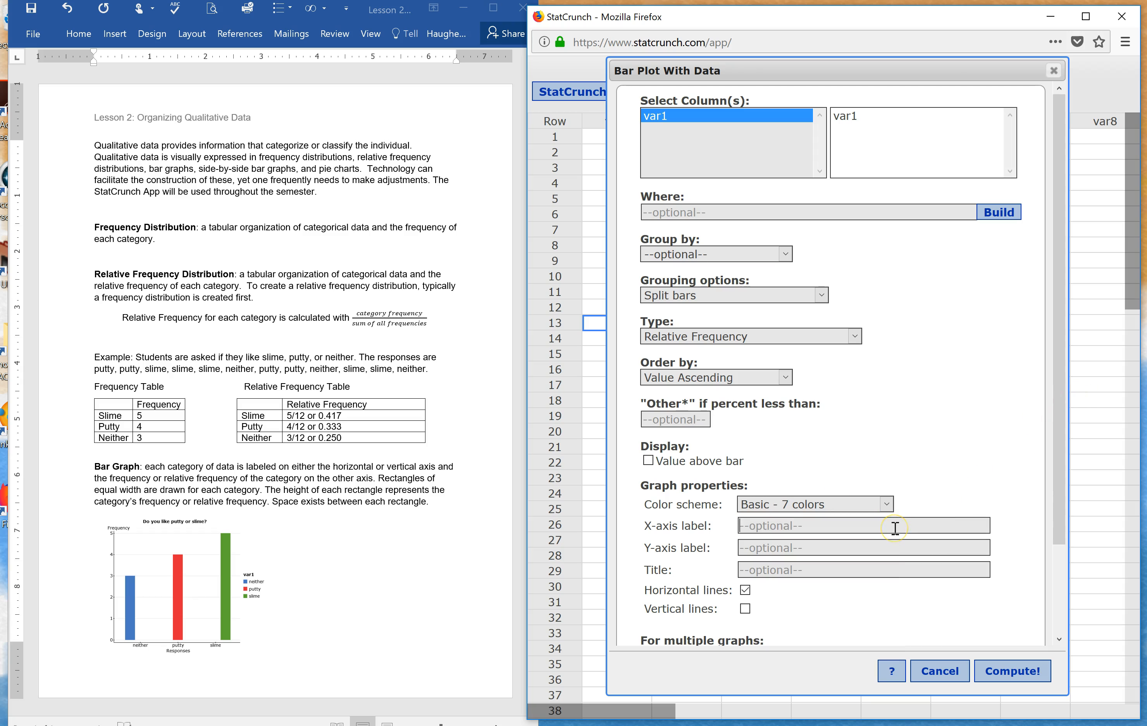
text(Responses)
click(781, 569)
text(Do you like pu)
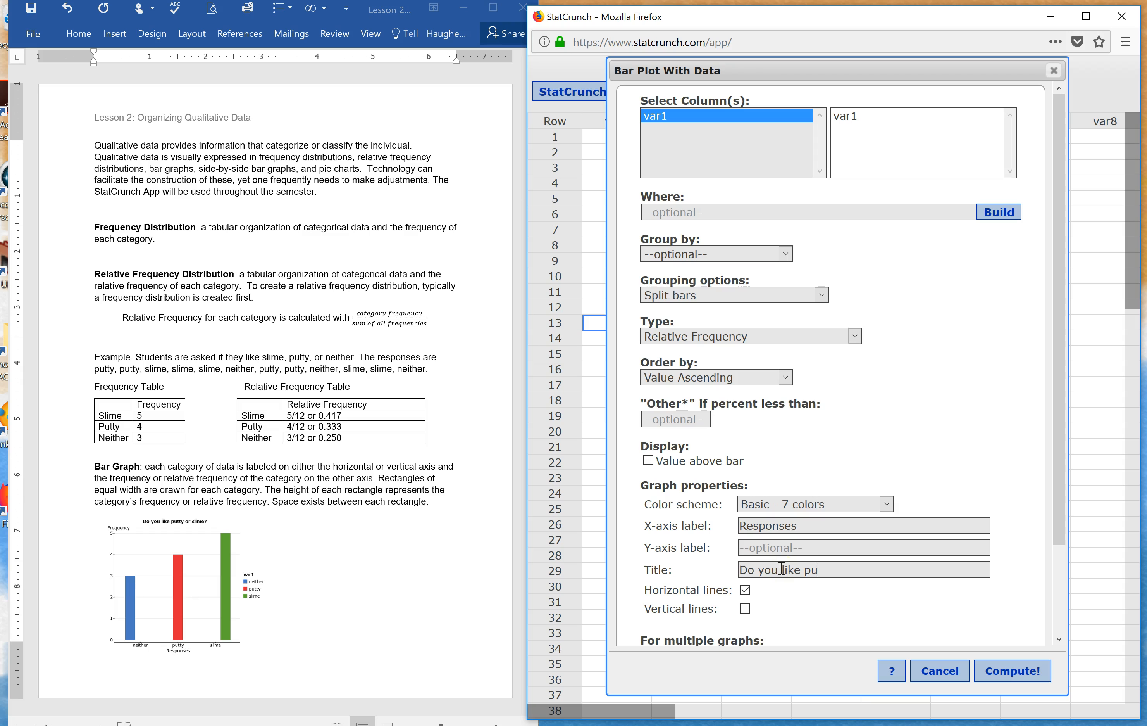
text(tty or slime)
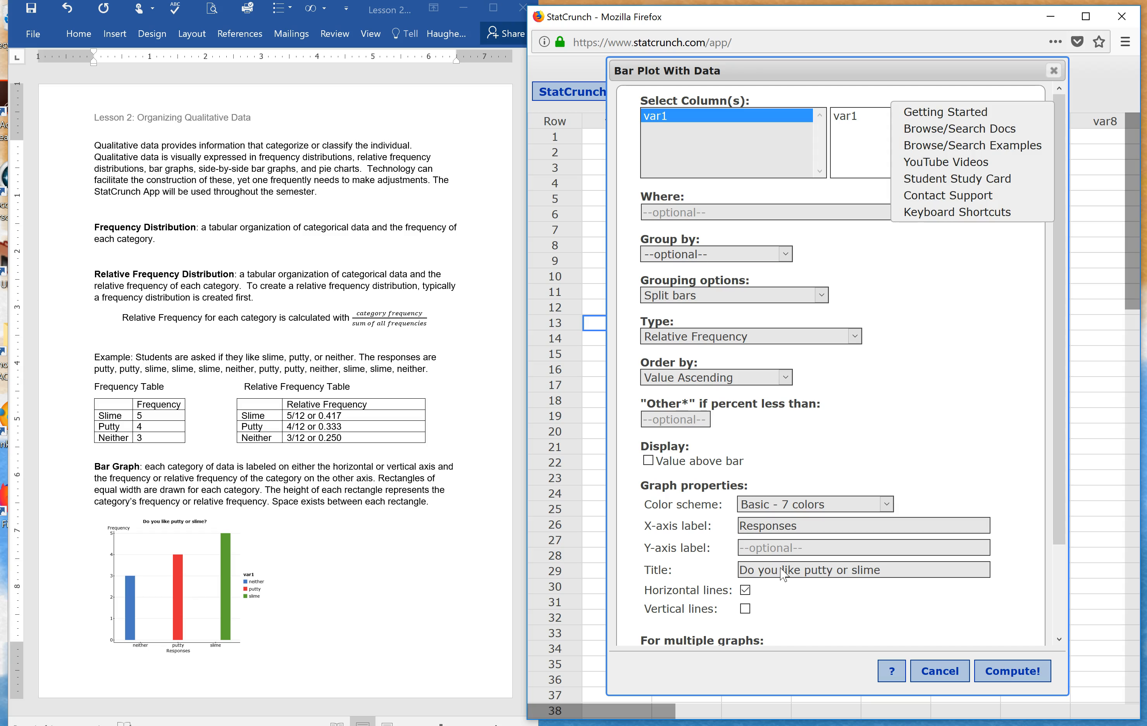
Step: Turn off horizontal lines, turn on vertical lines, and compute the bar plot
click(785, 598)
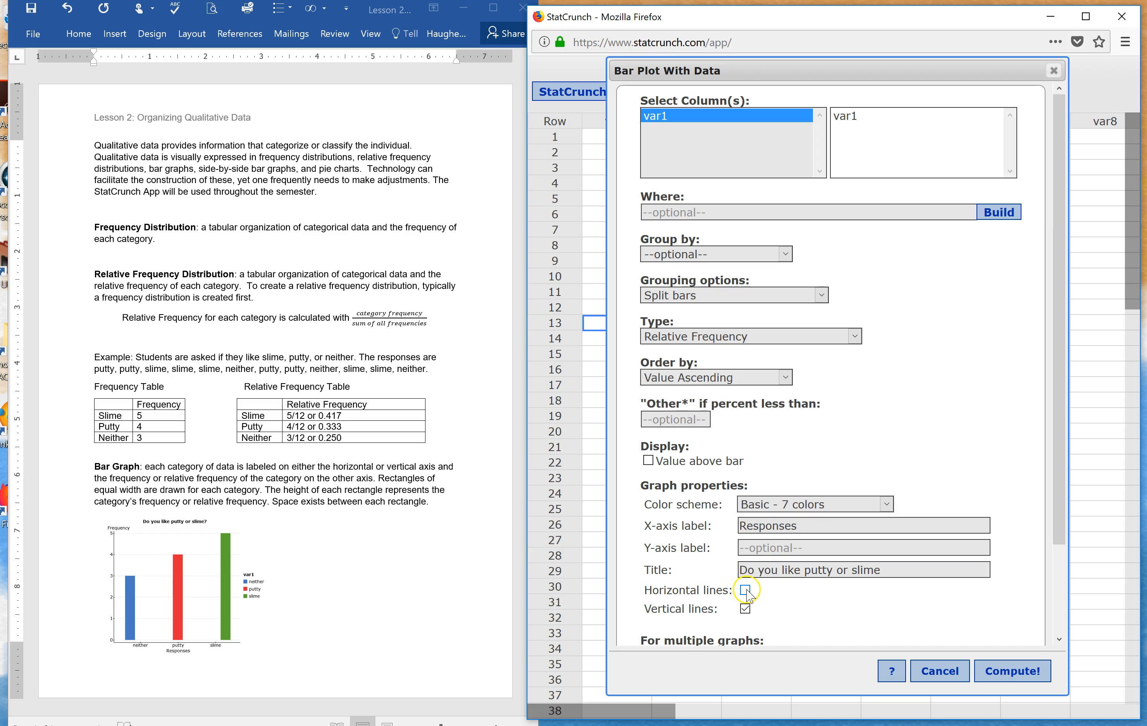
scroll(988, 591, down, 3)
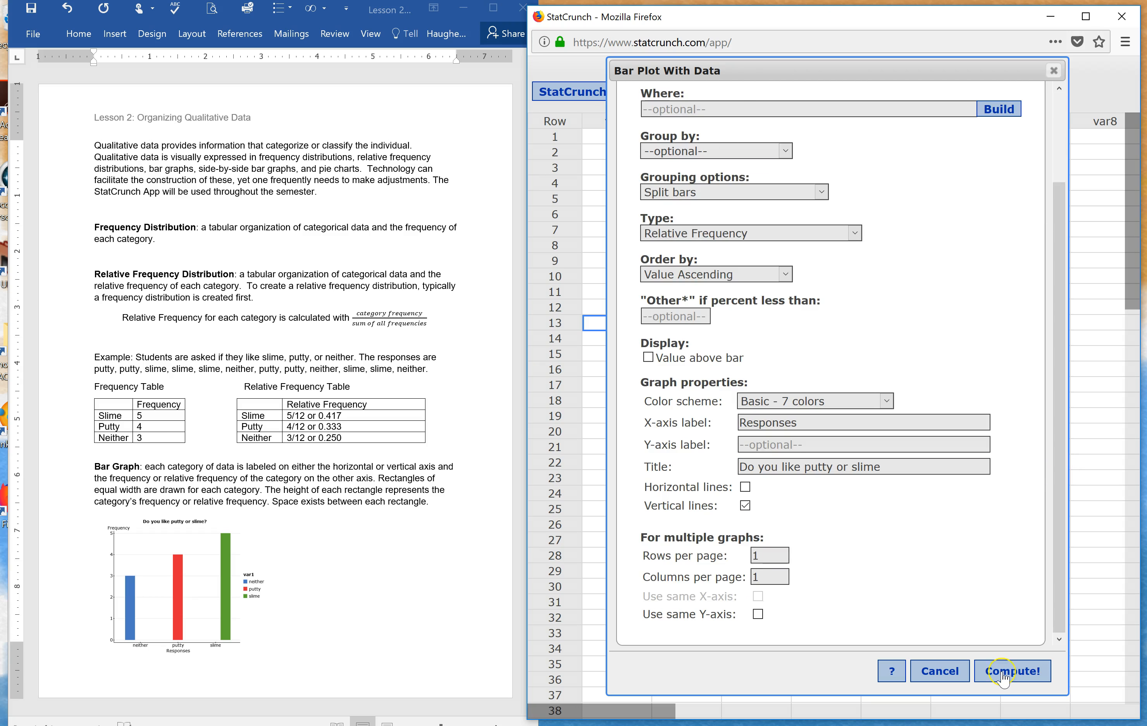
click(1004, 676)
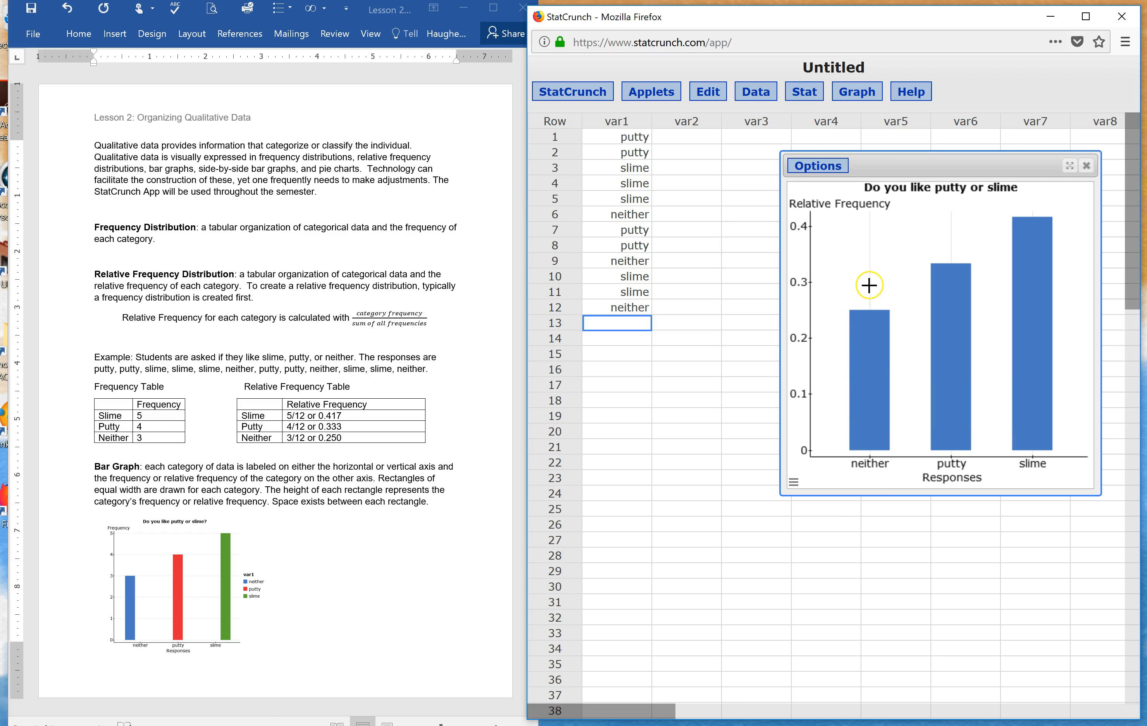
Step: Examine the relative frequencies of the putty and slime bars and the graph's axis and title adjustment options
mouse_move(945, 321)
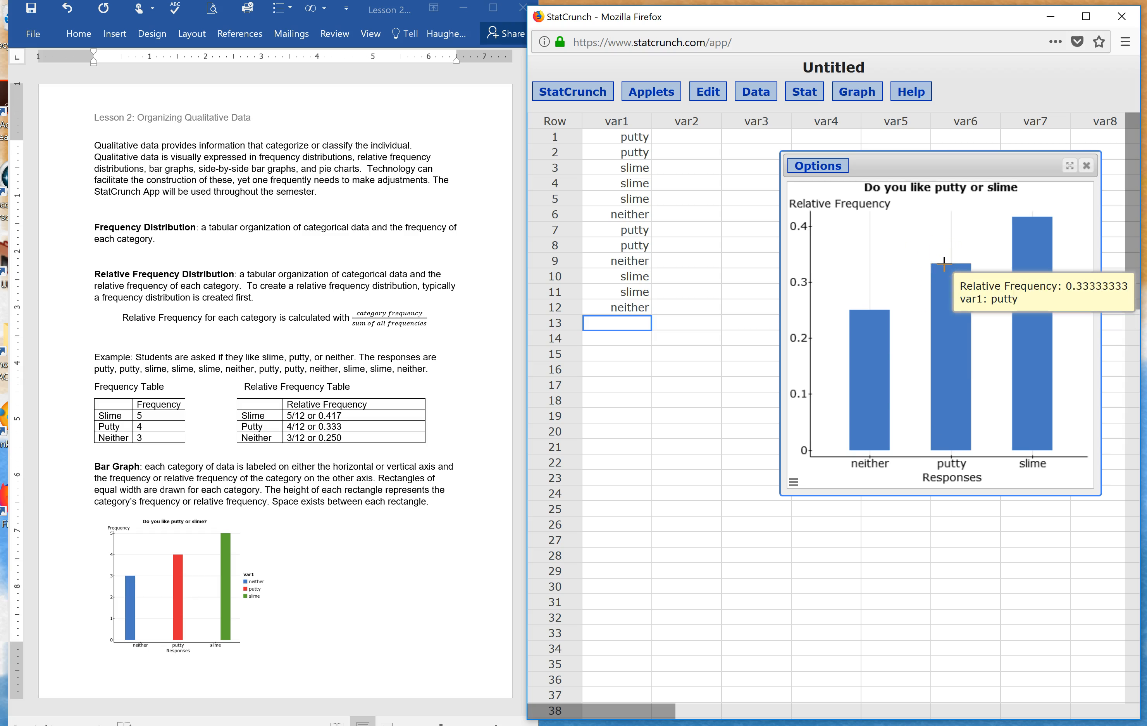
mouse_move(1026, 266)
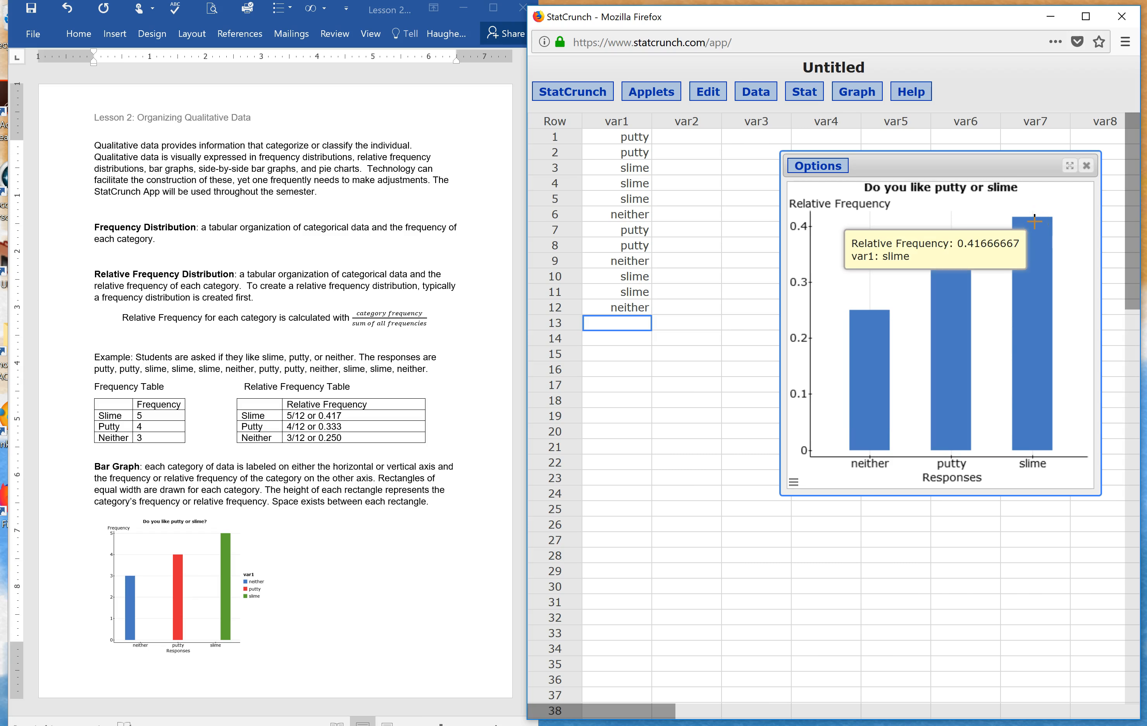
click(794, 484)
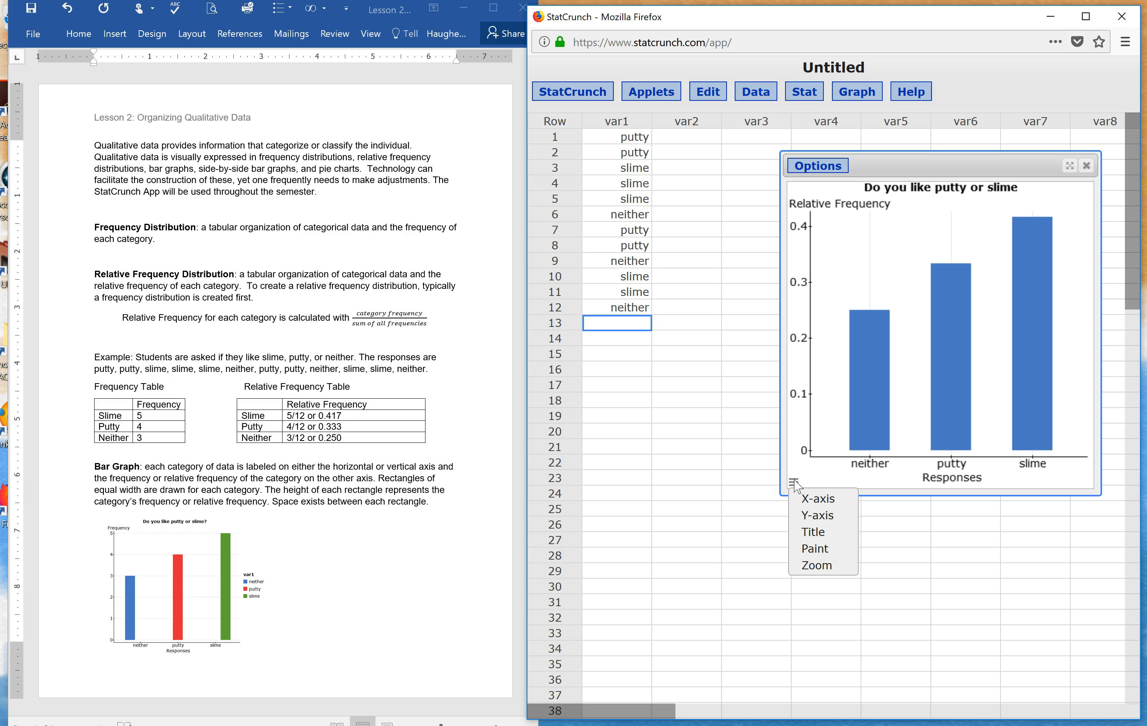
click(808, 531)
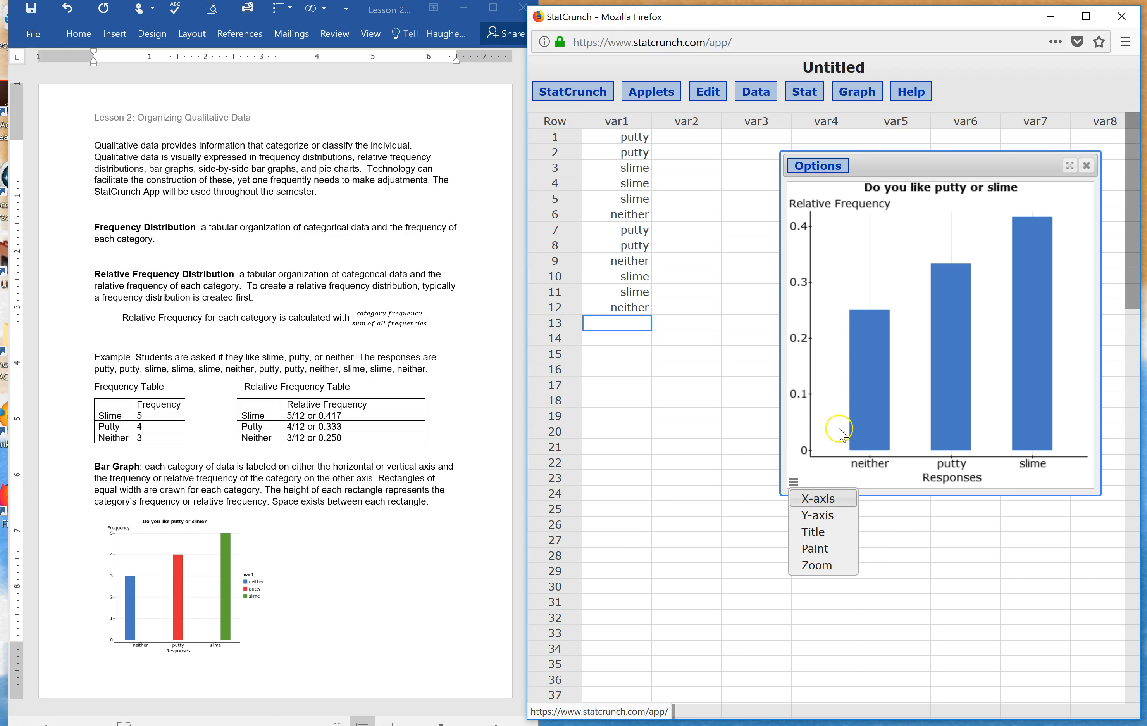
click(817, 167)
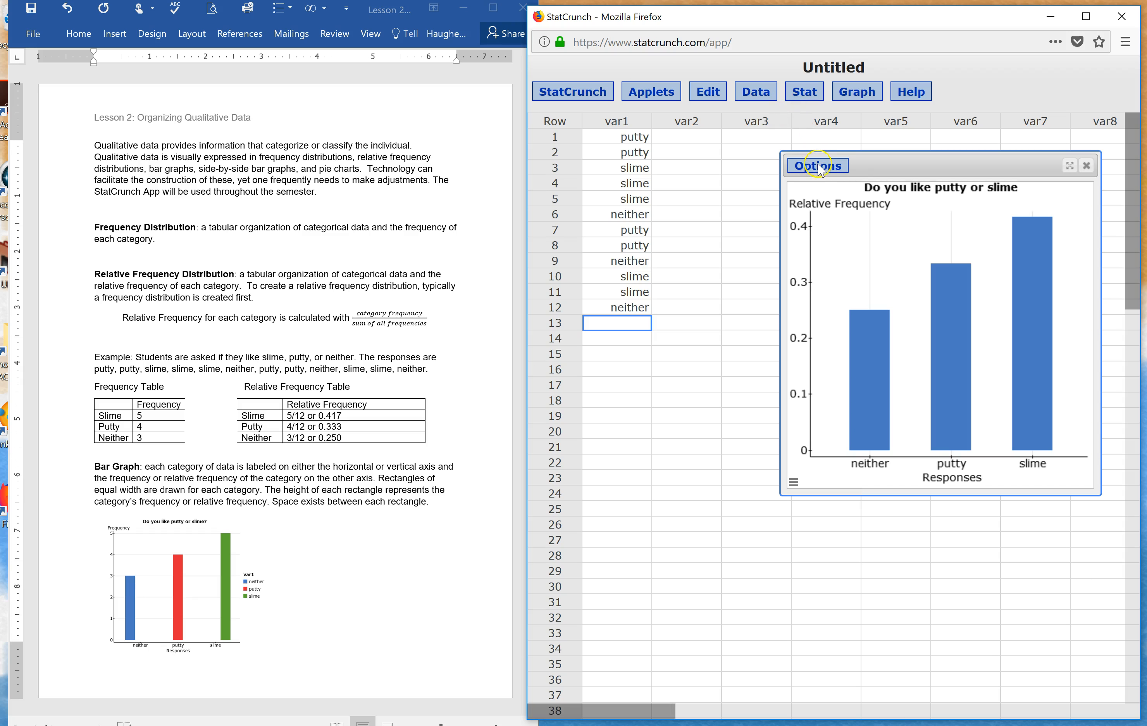
Step: Edit the bar plot to group by var1, turn off its vertical lines, and recompute the graph
click(820, 167)
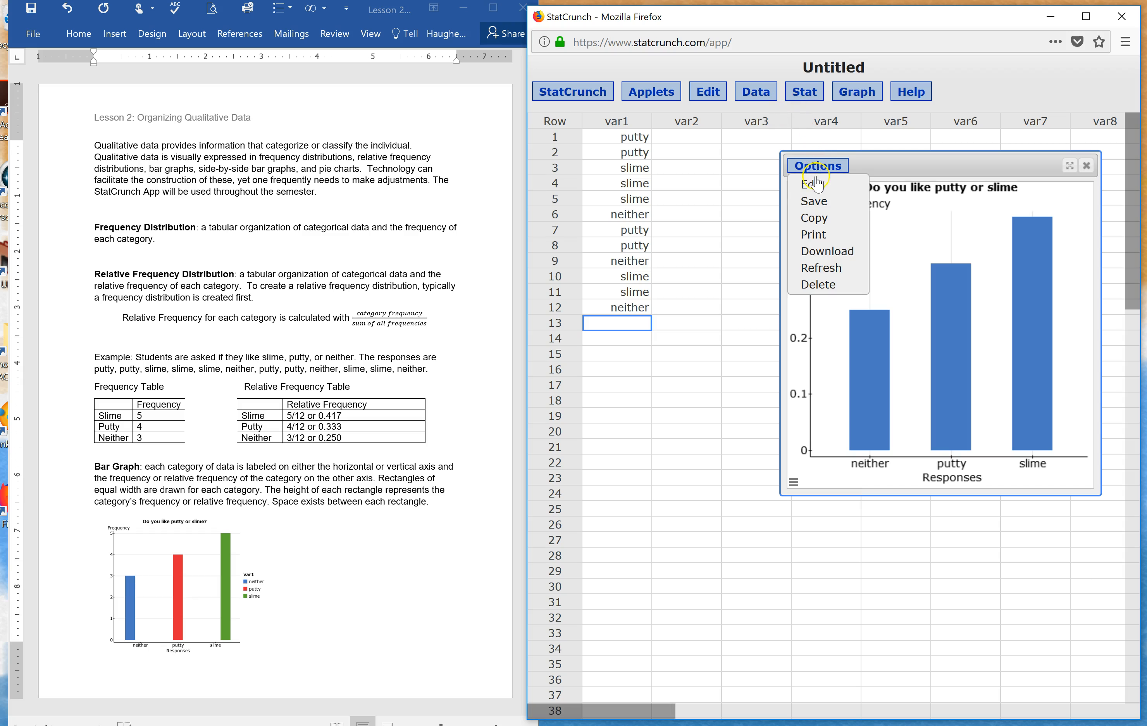
click(816, 184)
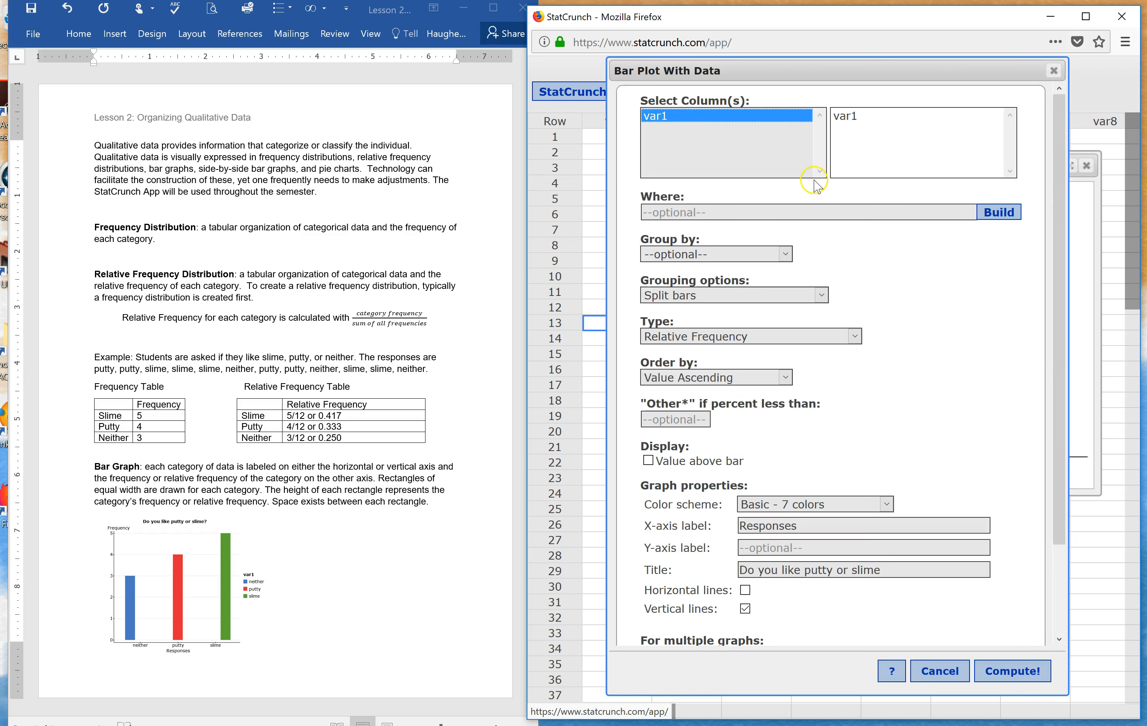
click(783, 253)
click(755, 288)
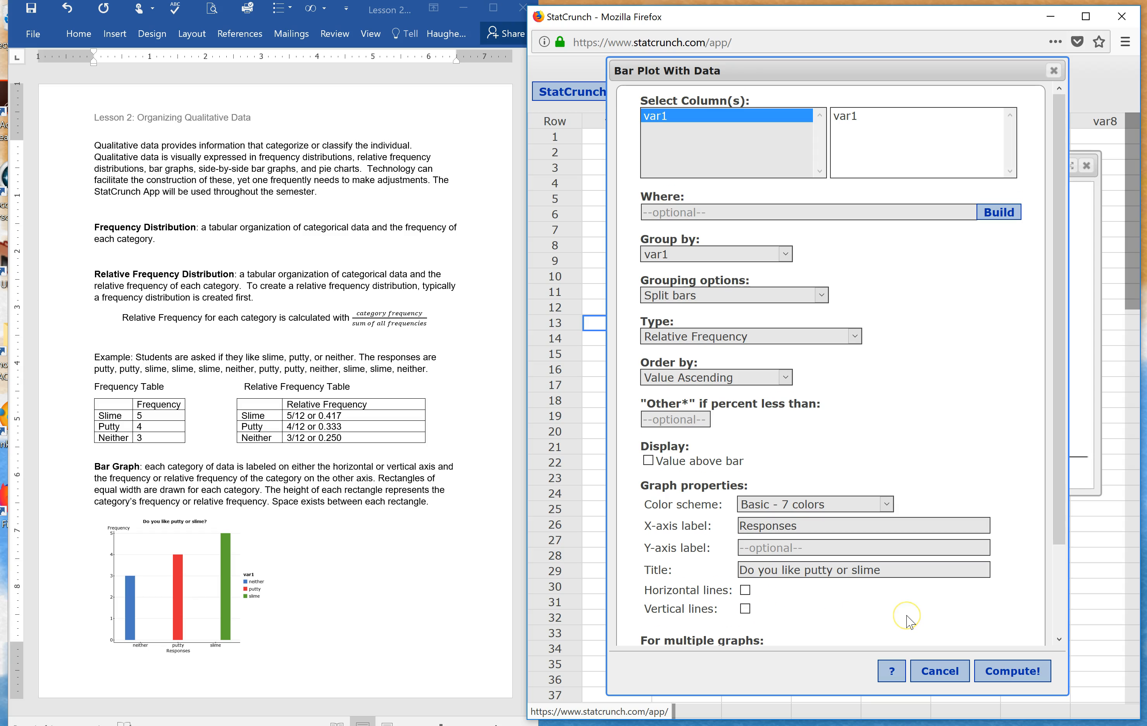
scroll(909, 621, down, 3)
click(1003, 670)
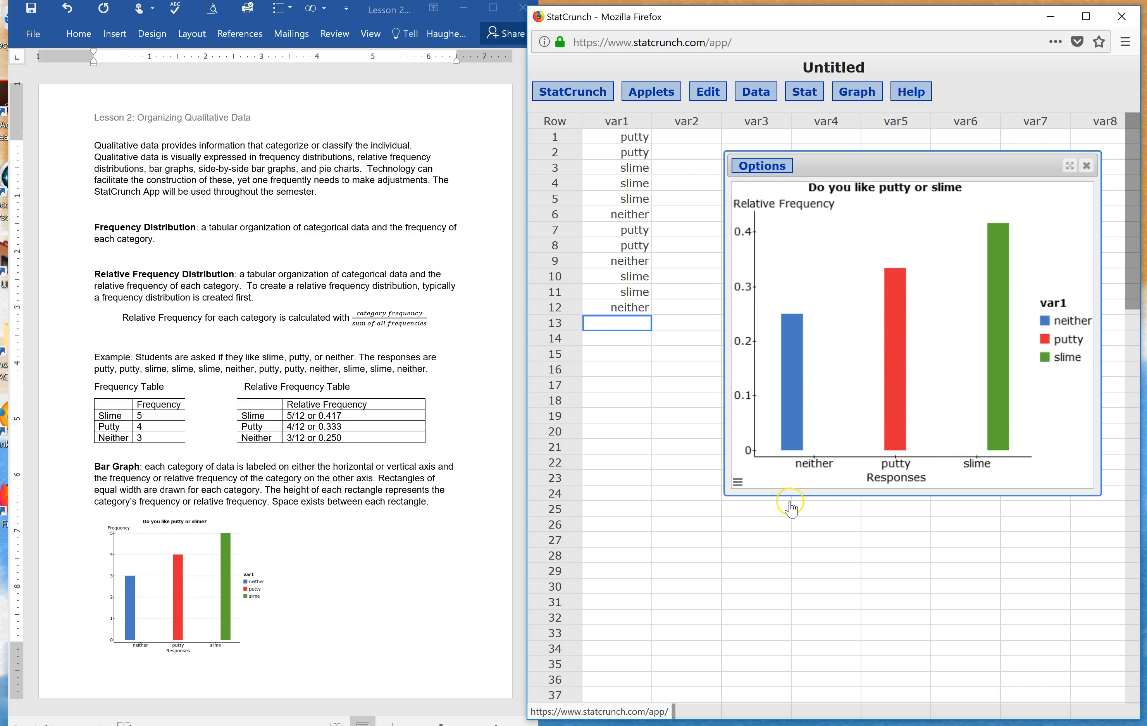
Step: Copy the recomputed relative frequency bar graph as an image
click(763, 169)
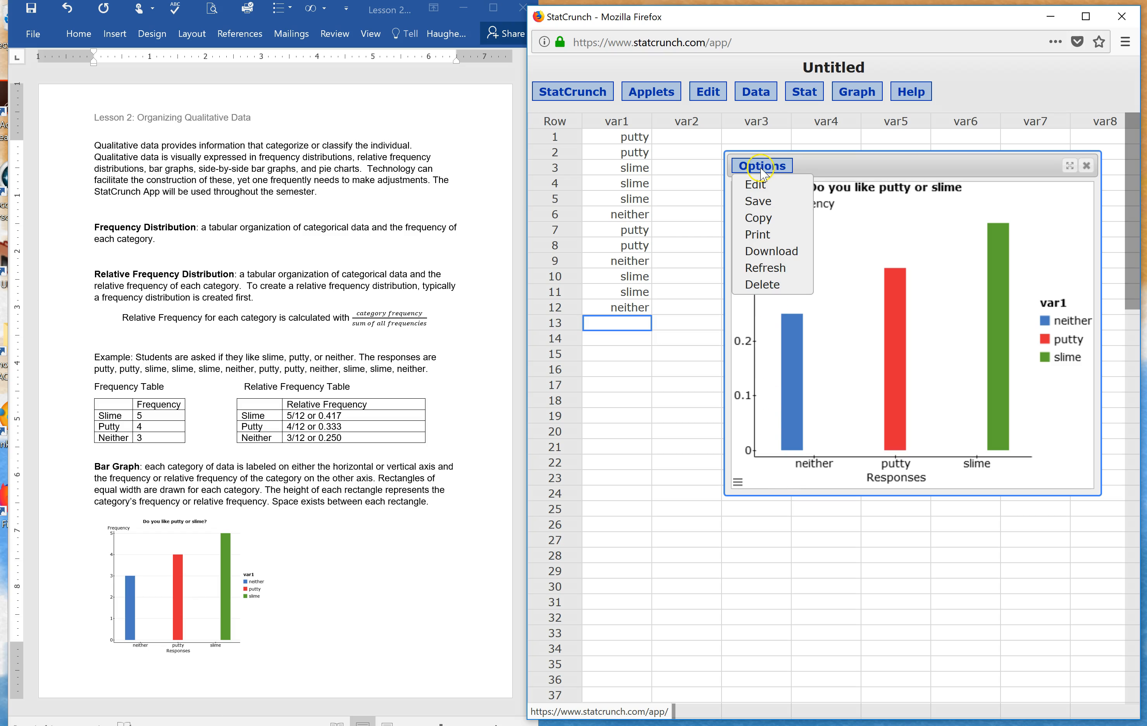
click(767, 217)
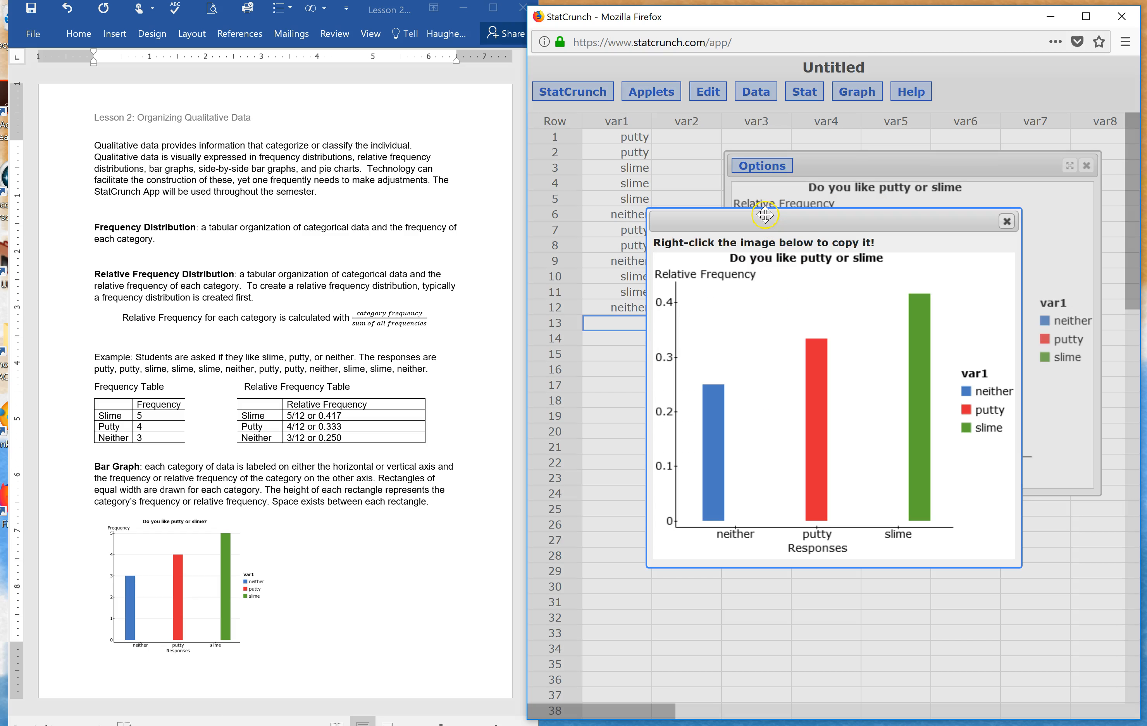
right_click(751, 312)
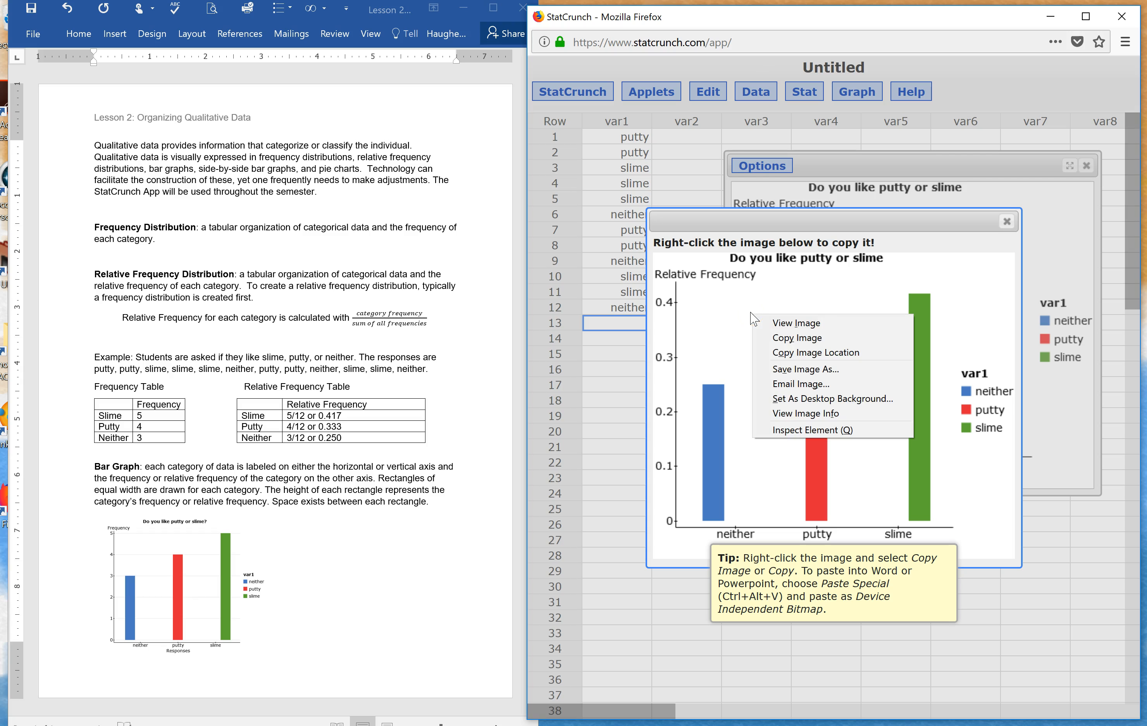
click(770, 337)
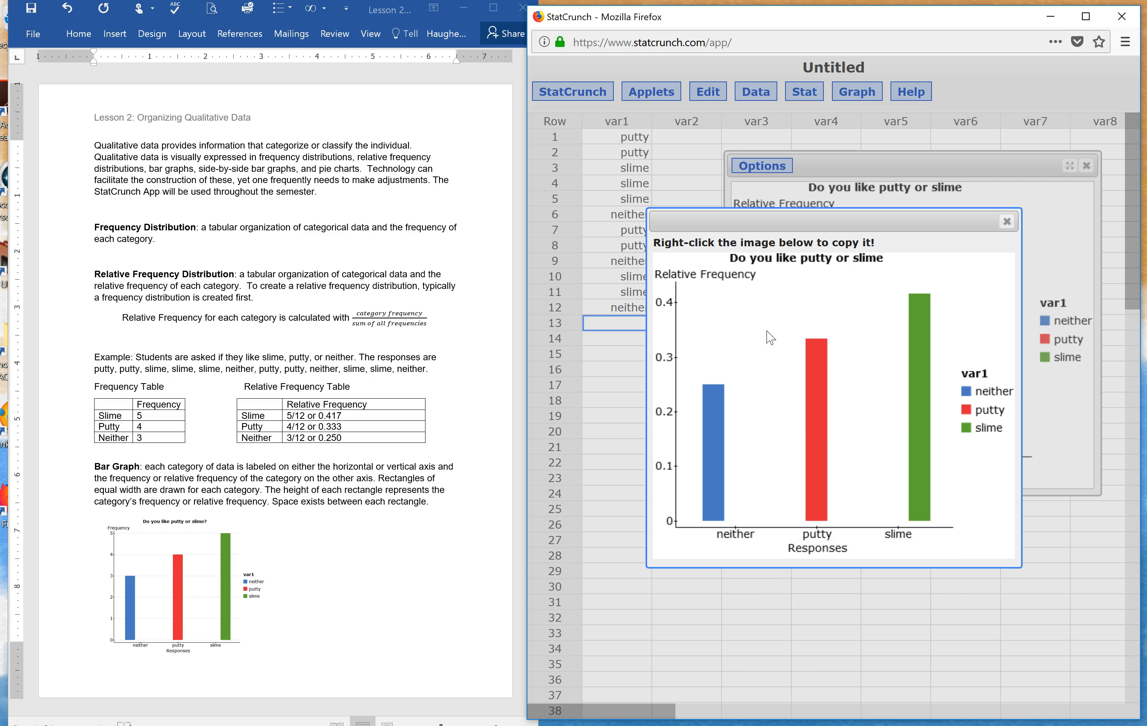
Step: Switch to the Word lesson document and paste the graph with Paste Special as a Device Independent Bitmap
click(341, 597)
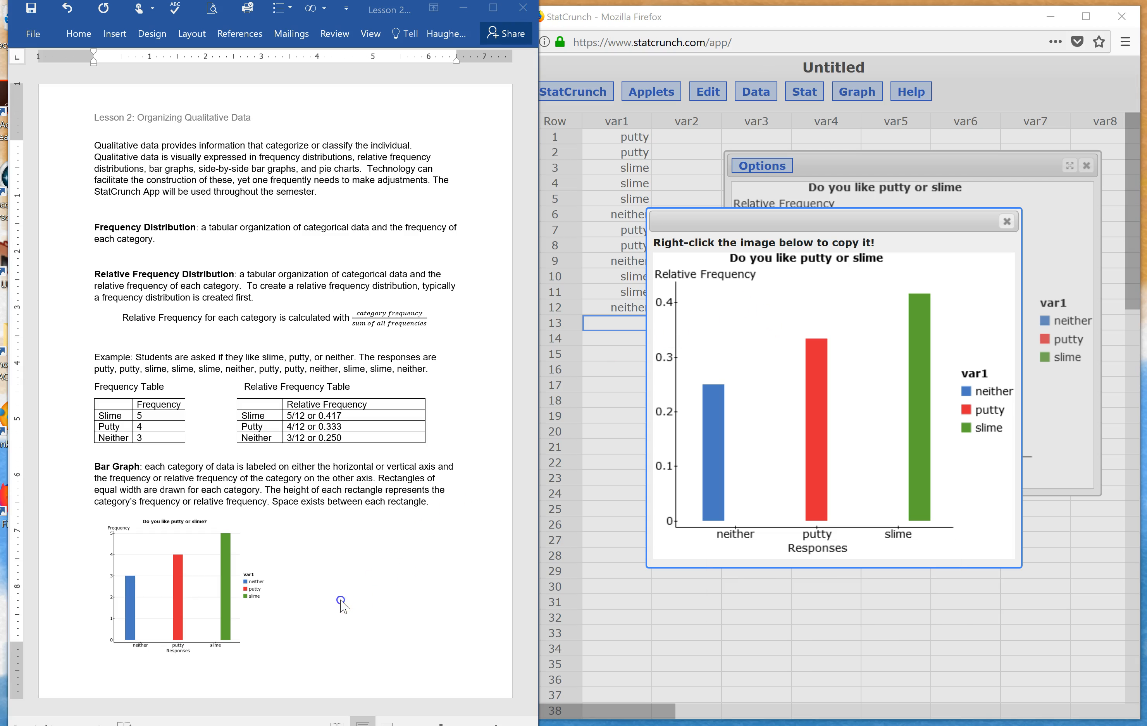
click(343, 561)
key(ctrl+alt+v)
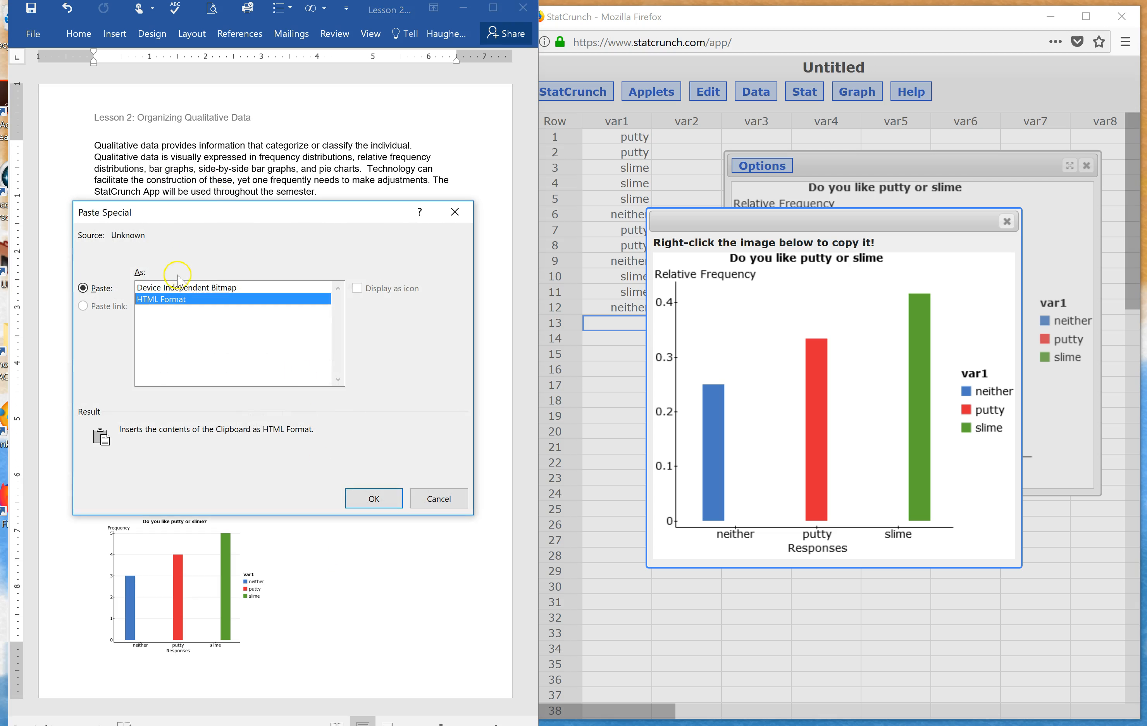
click(181, 288)
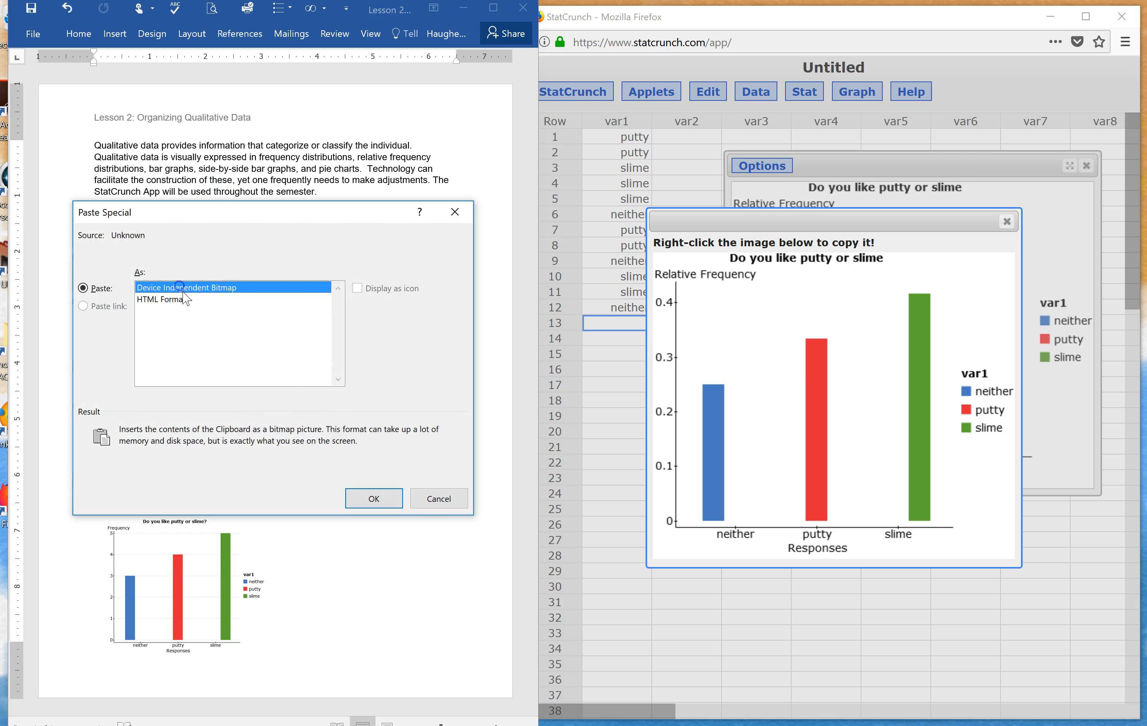
click(376, 498)
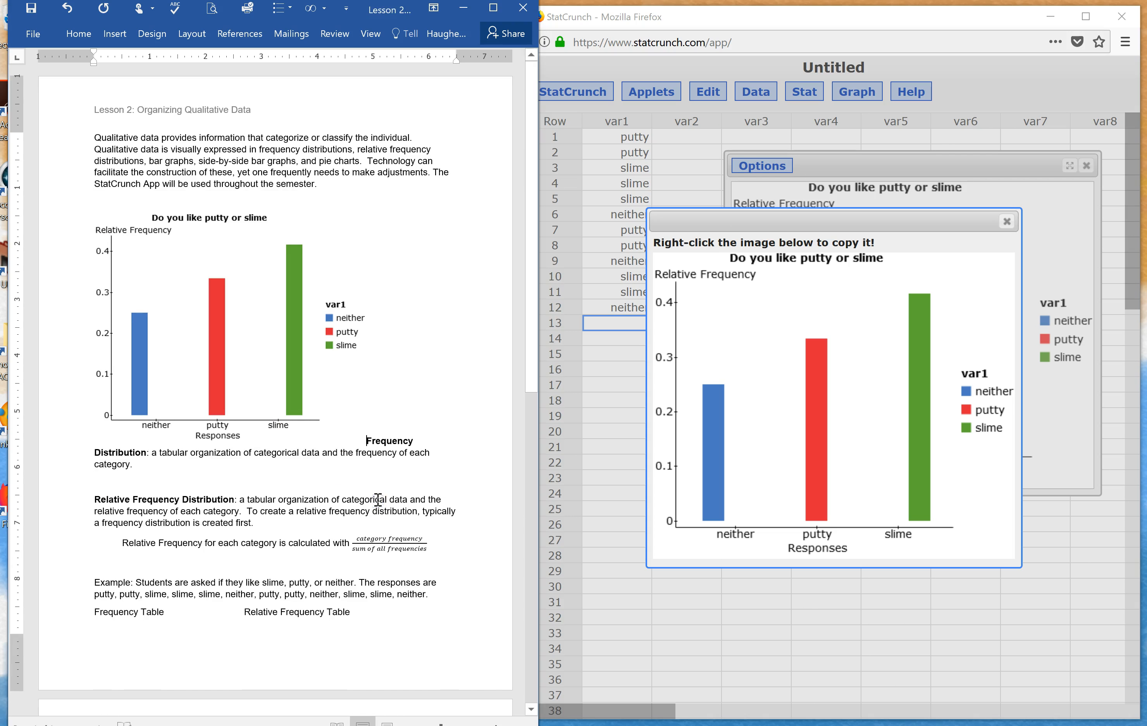
Step: Set the pasted graph picture's text wrapping to Behind Text
click(234, 358)
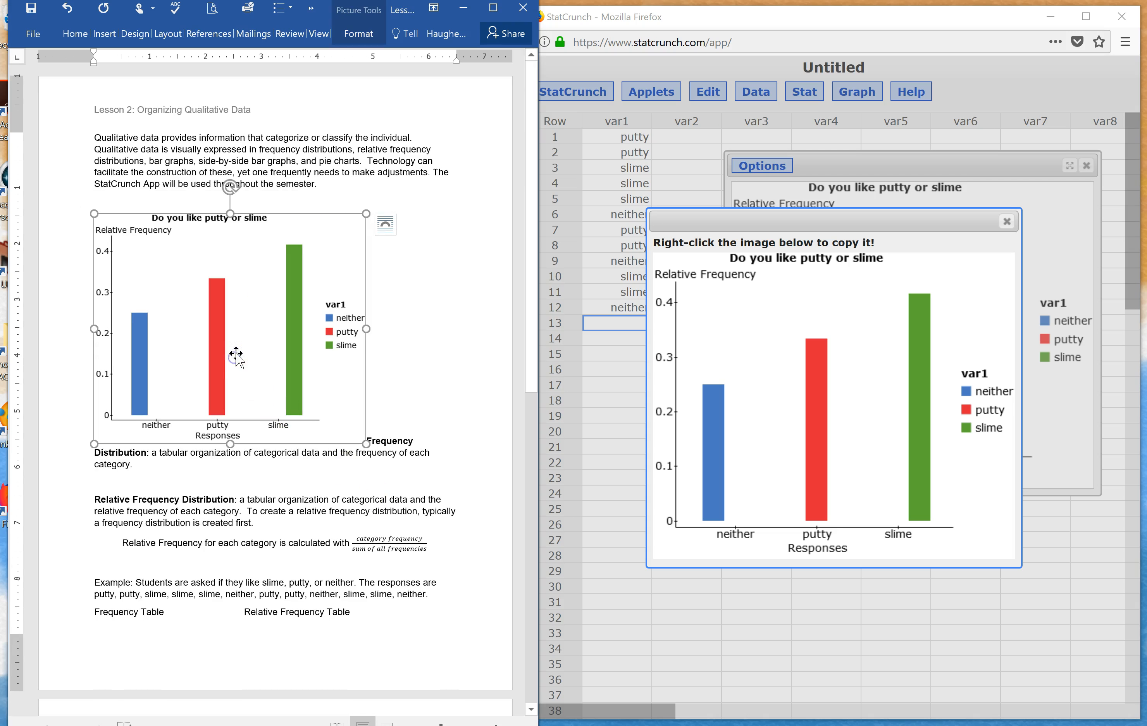
right_click(287, 271)
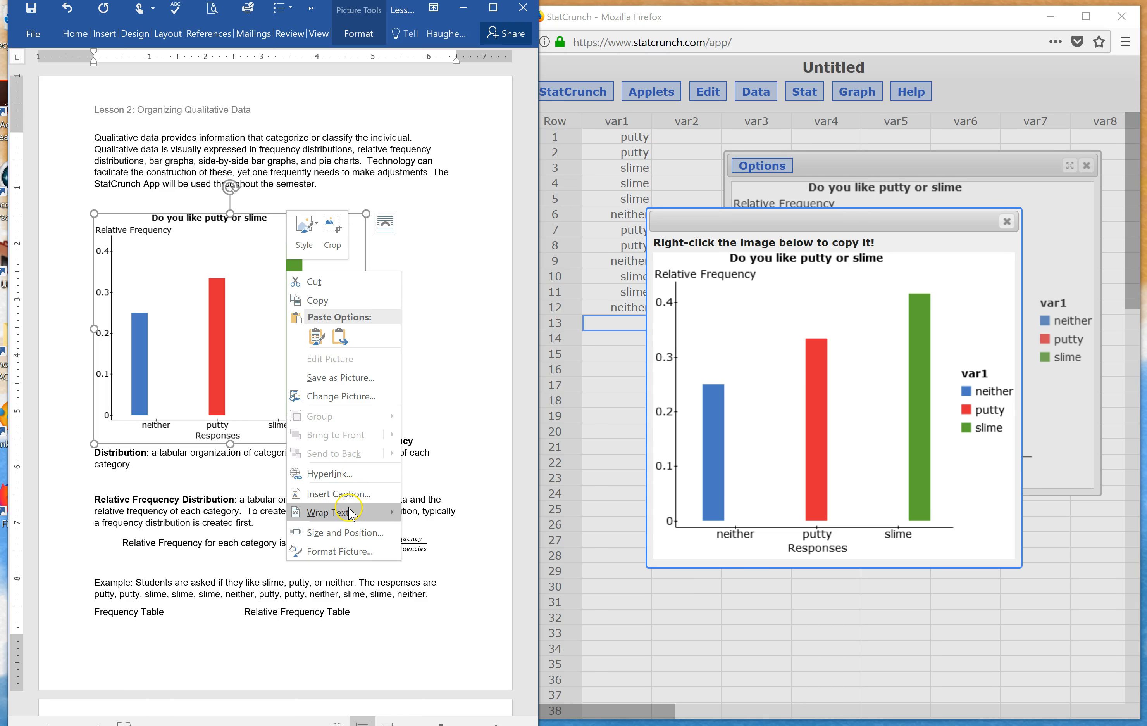
mouse_move(352, 514)
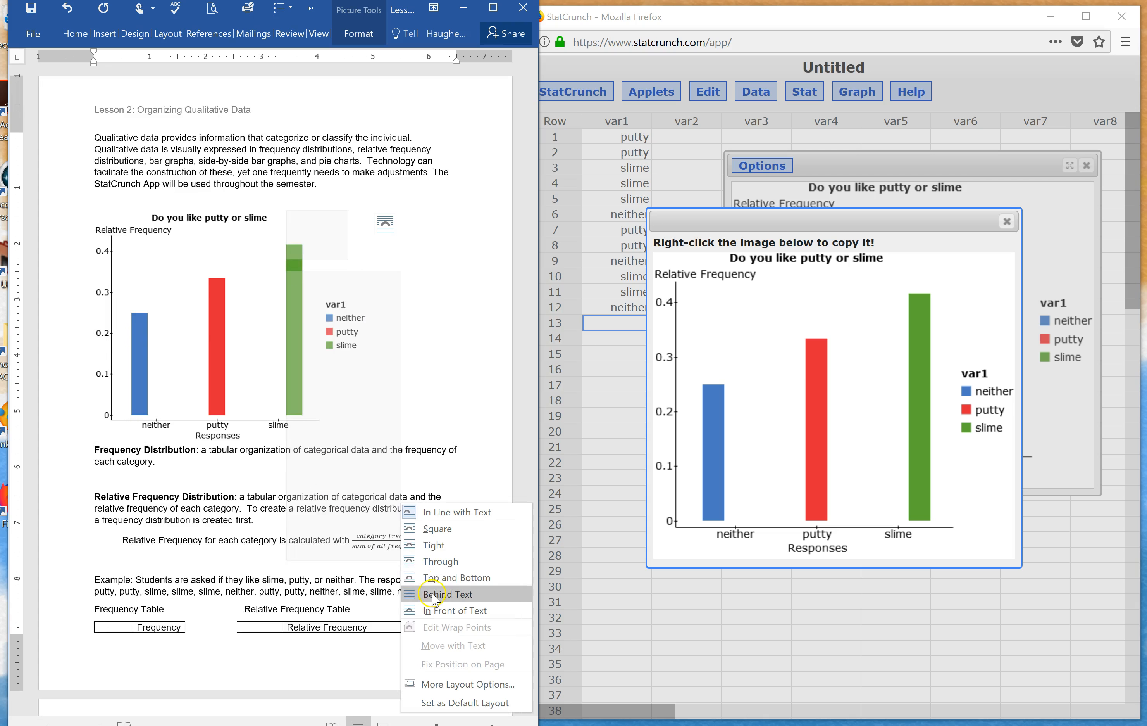
click(448, 594)
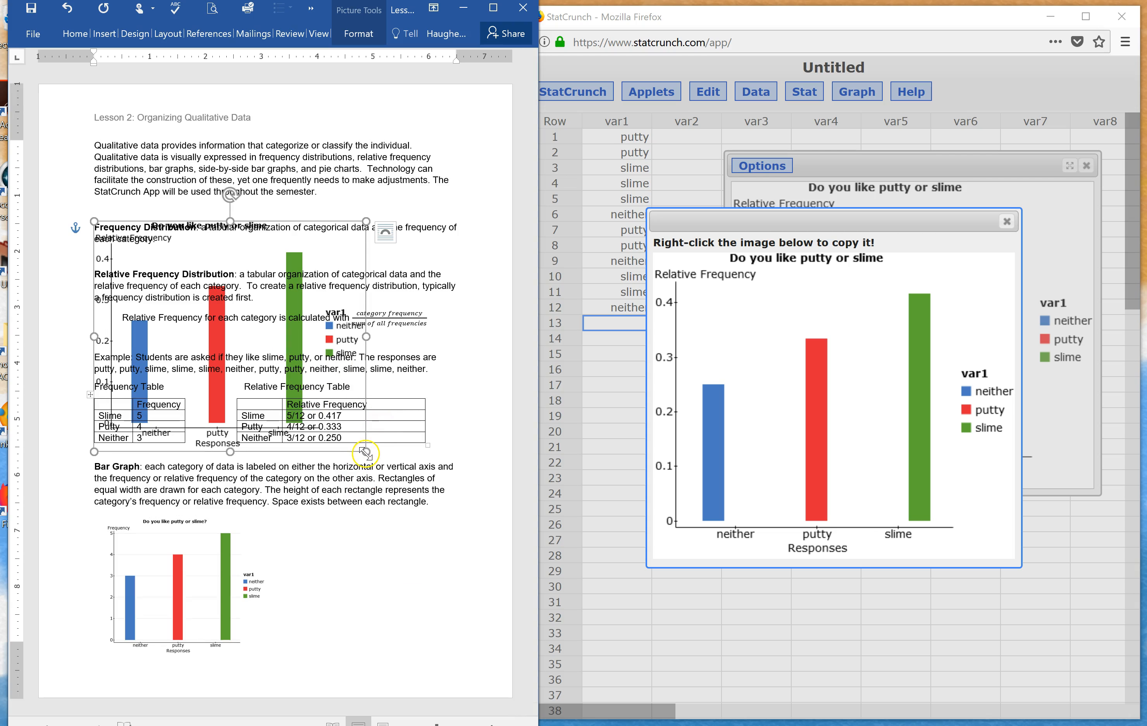
Step: Shrink the pasted graph and place it beside the frequency bar graph, below the Bar Graph paragraph
drag(365, 451, 214, 323)
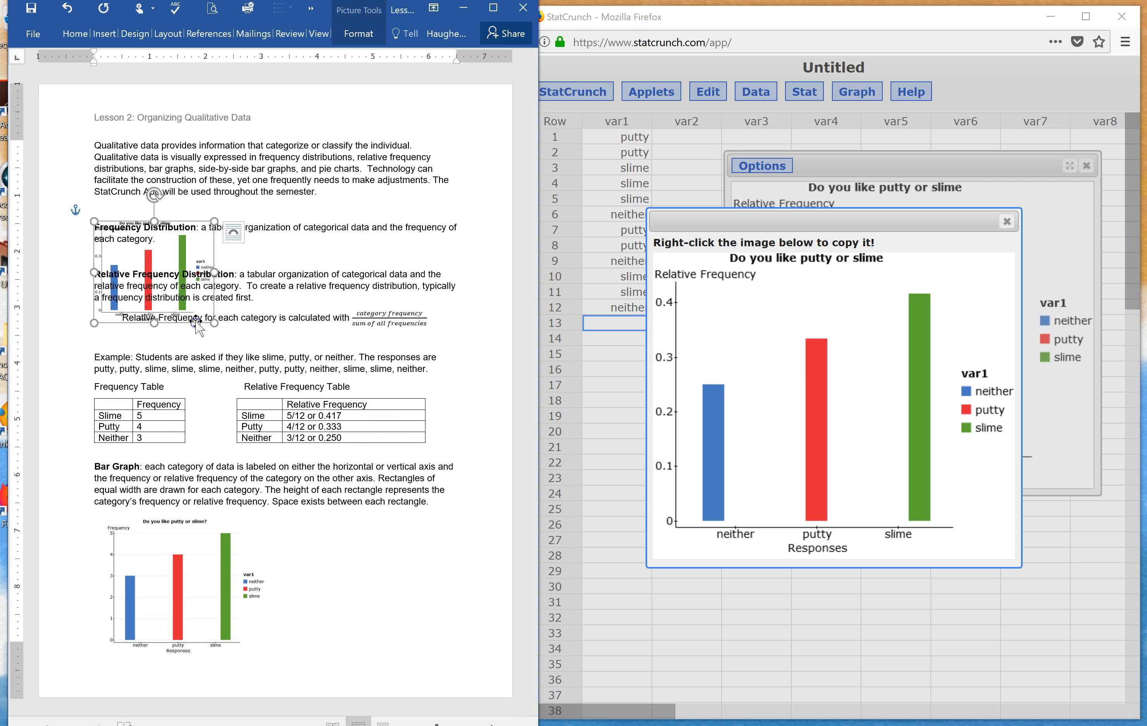
drag(163, 235, 395, 582)
drag(412, 633, 431, 648)
drag(370, 629, 359, 616)
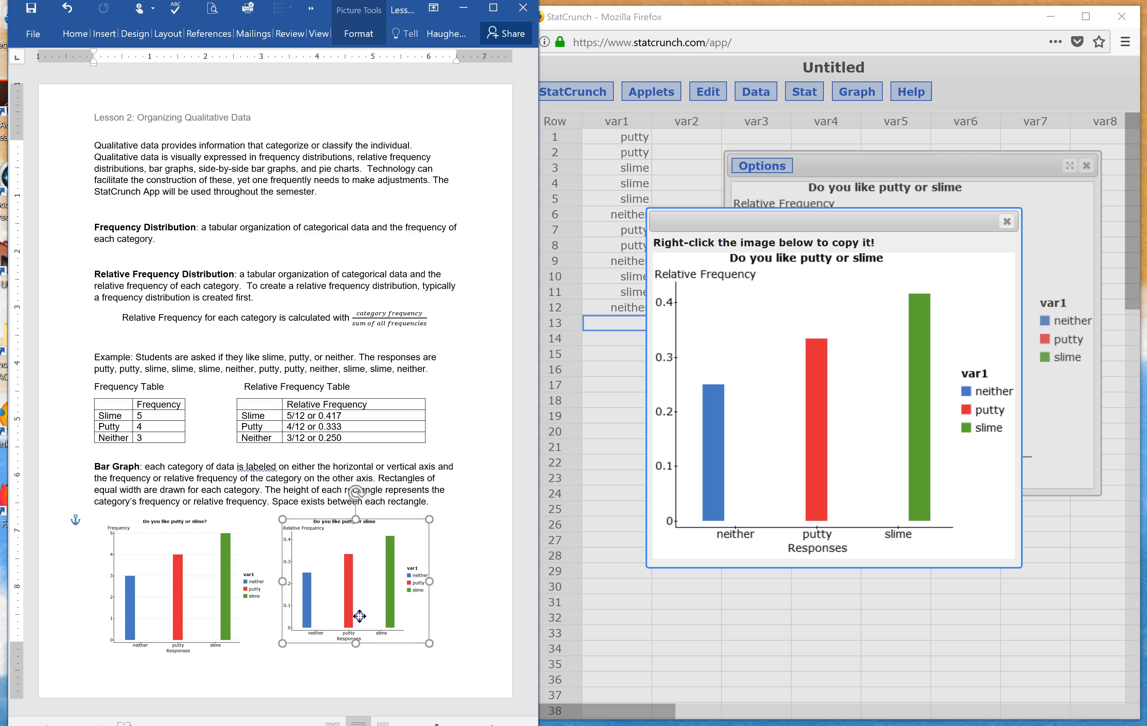
Step: Enlarge the relative frequency graph slightly to match the neighbouring frequency graph's size, and deselect it
click(194, 615)
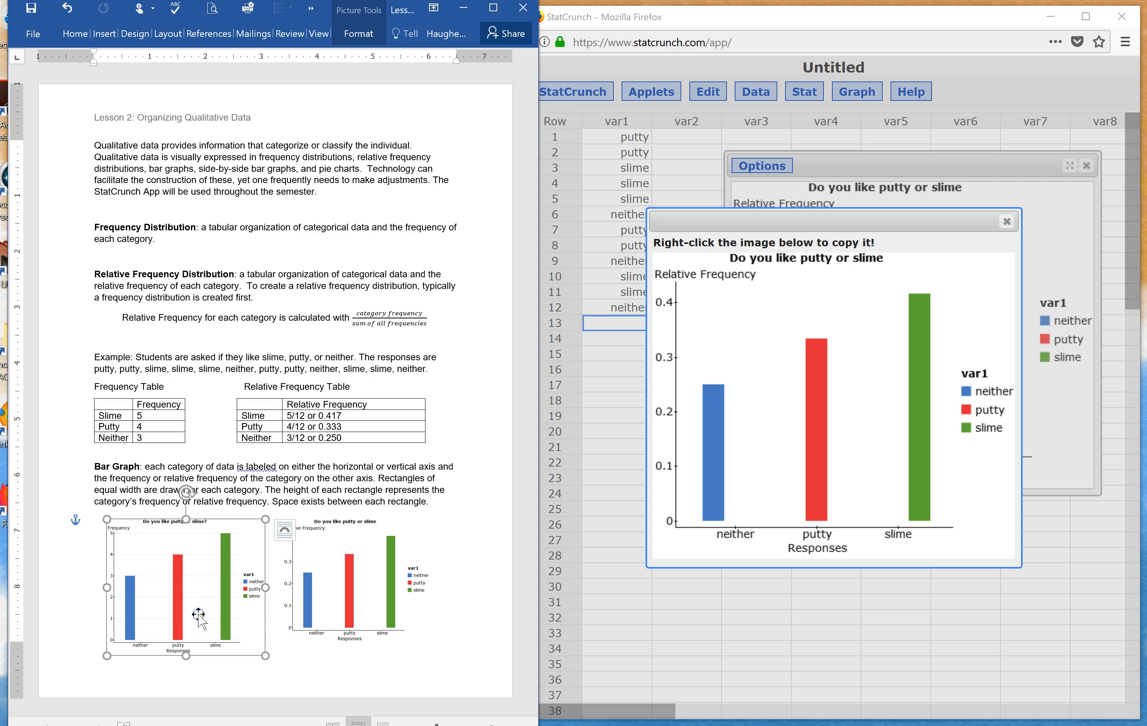
click(331, 617)
drag(430, 643, 444, 654)
click(402, 666)
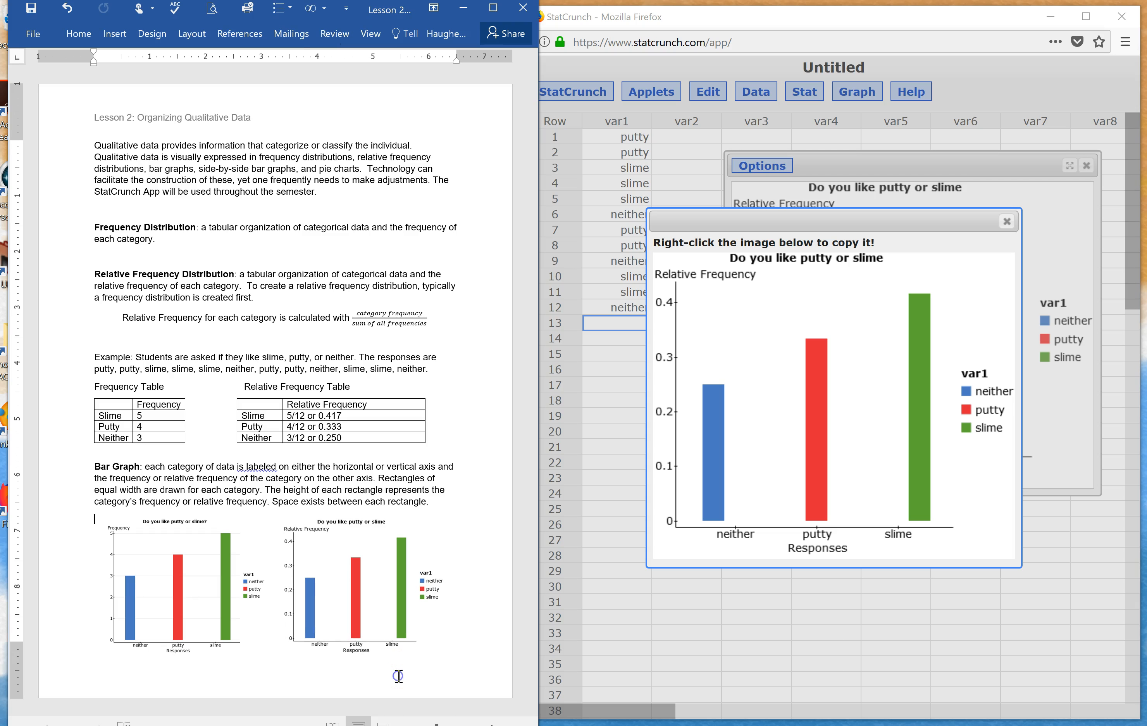